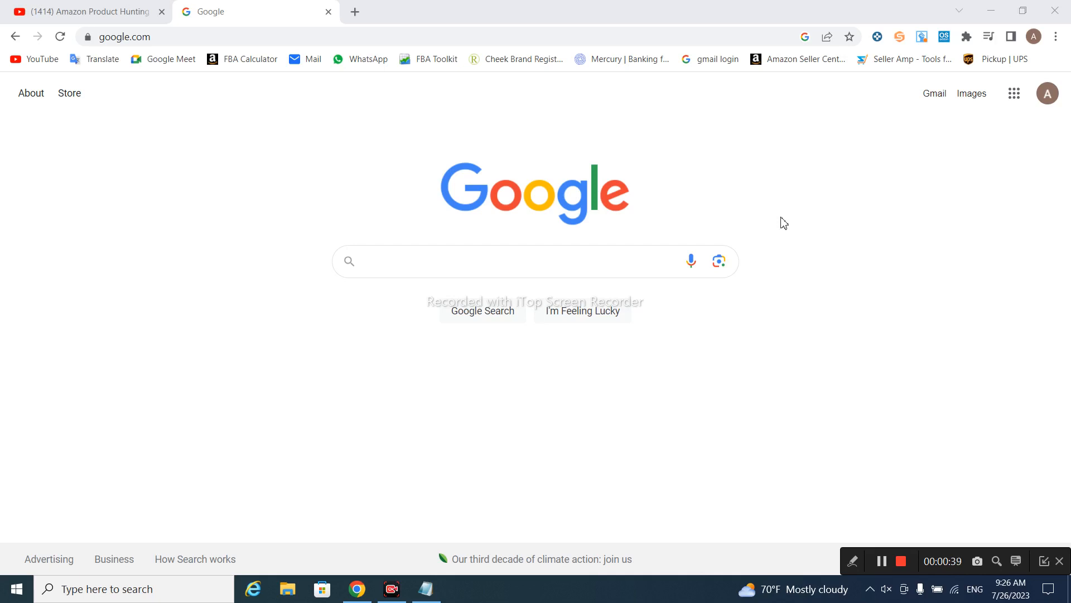
Search Google for 'keepa'
{"action": "left_click", "coordinate": [594, 269]}
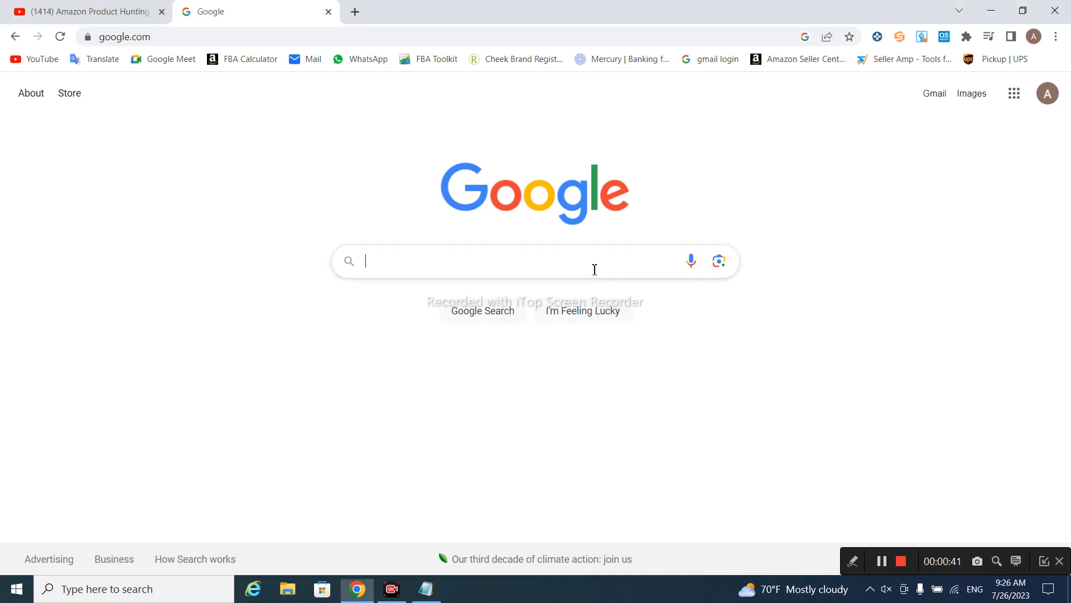
{"action": "type", "text": "ke"}
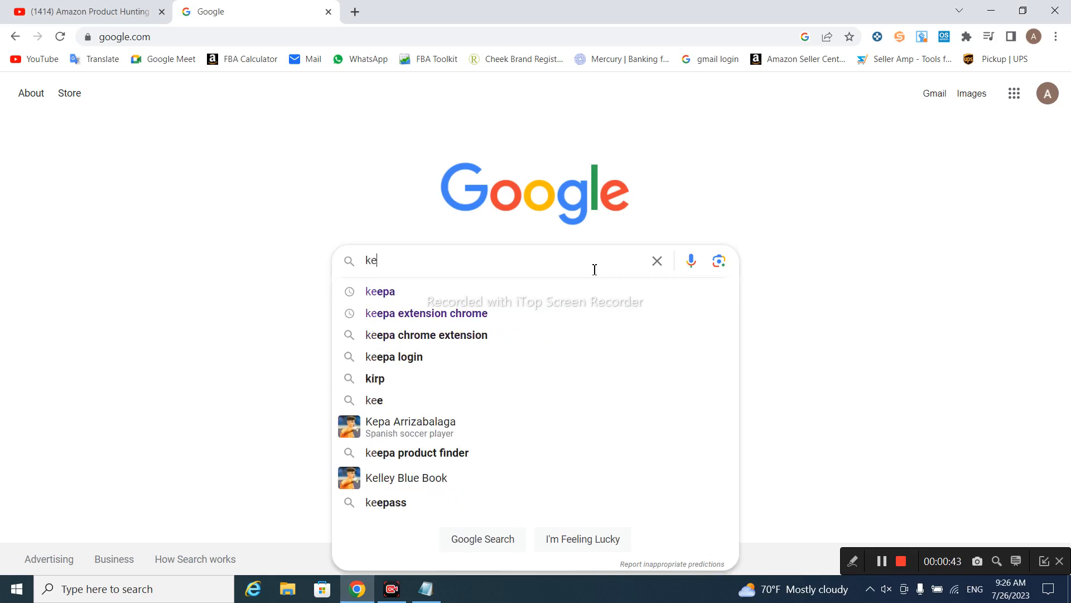
{"action": "type", "text": "epa"}
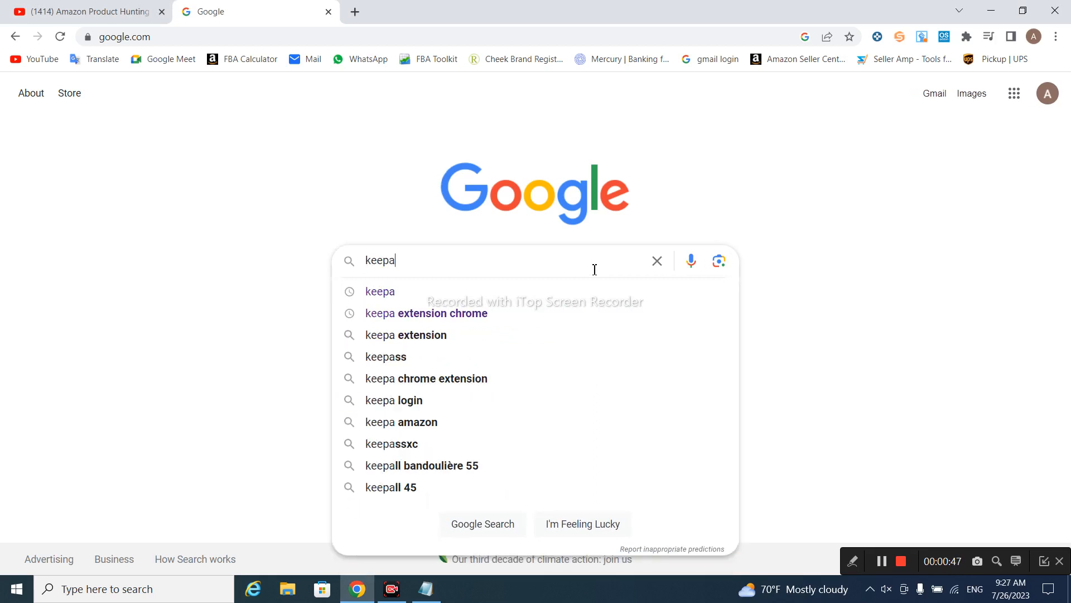
{"action": "key", "text": "Return"}
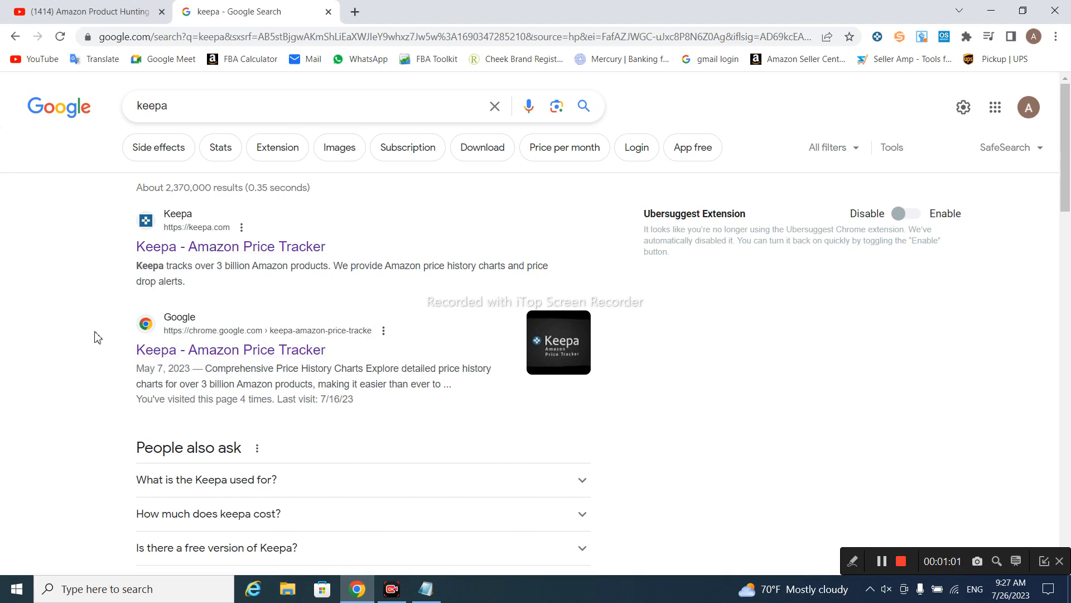
Glance at the Keepa web store listing, then open the official keepa.com result
{"action": "middle_click", "coordinate": [231, 355]}
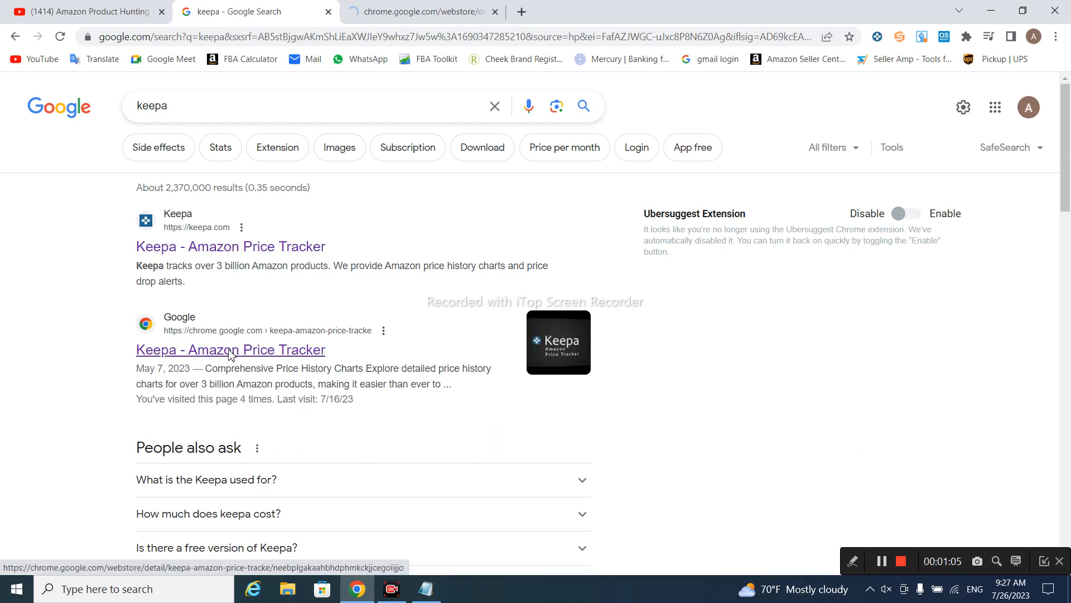
{"action": "left_click", "coordinate": [444, 8]}
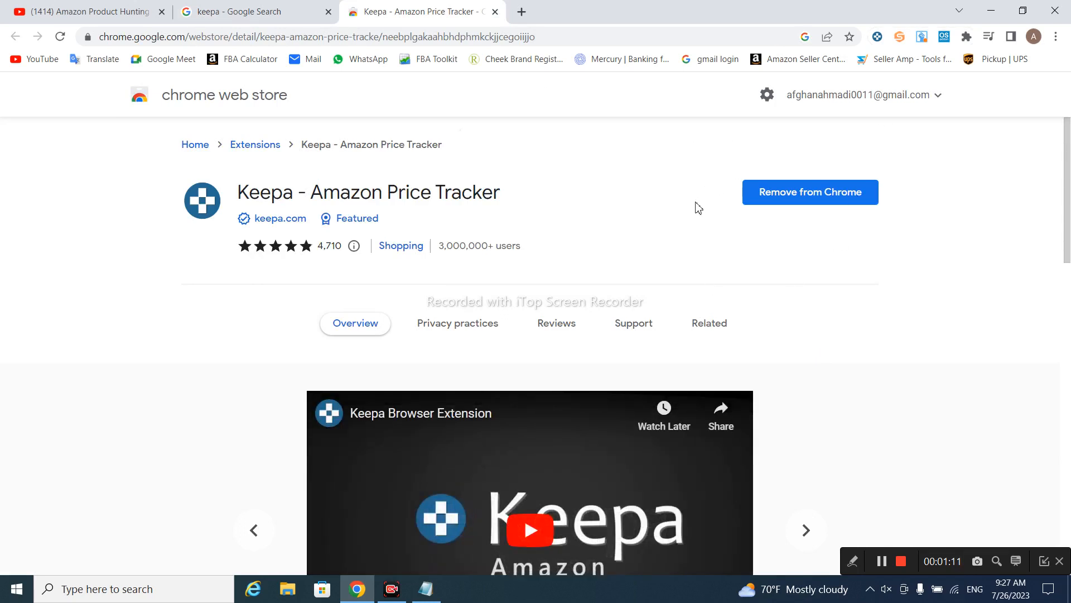
{"action": "left_click", "coordinate": [495, 12]}
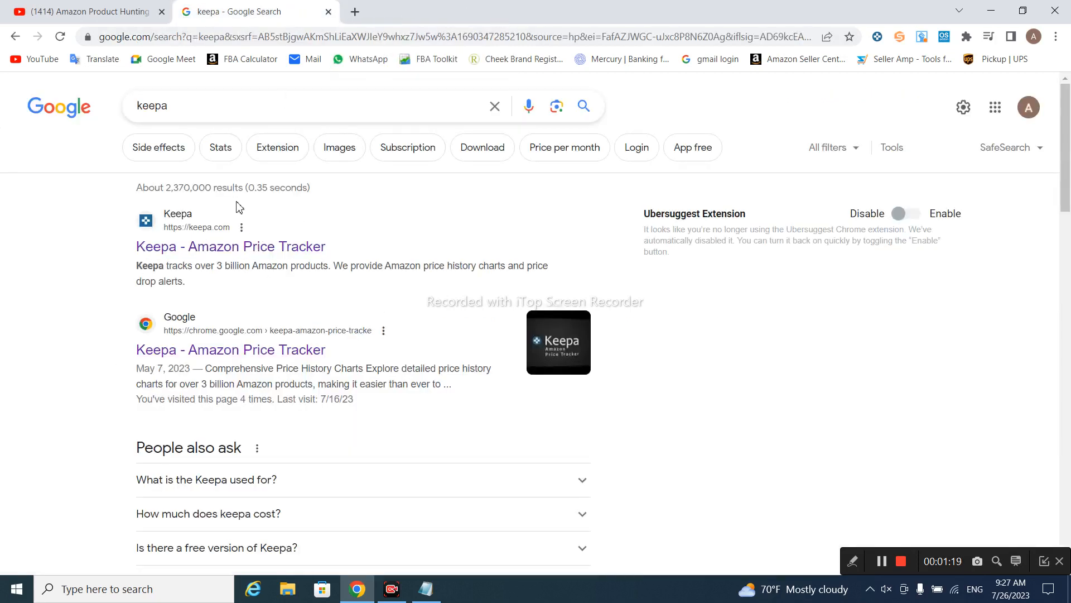
{"action": "left_click", "coordinate": [226, 252]}
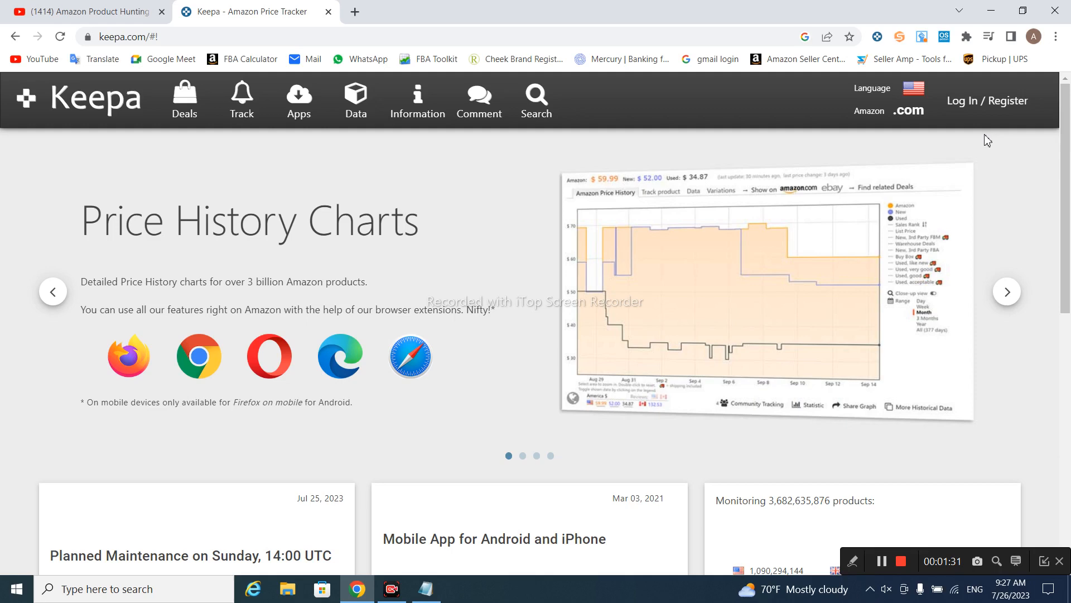
Open Keepa's Log In / Register dialog and switch to the Register tab
{"action": "left_click", "coordinate": [962, 106]}
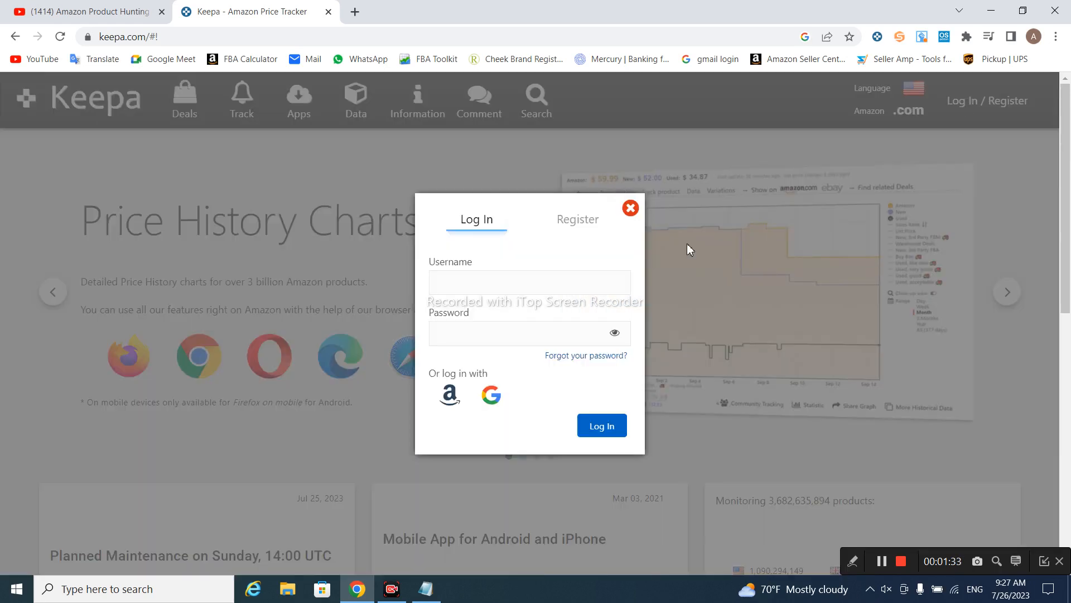
{"action": "left_click", "coordinate": [513, 282]}
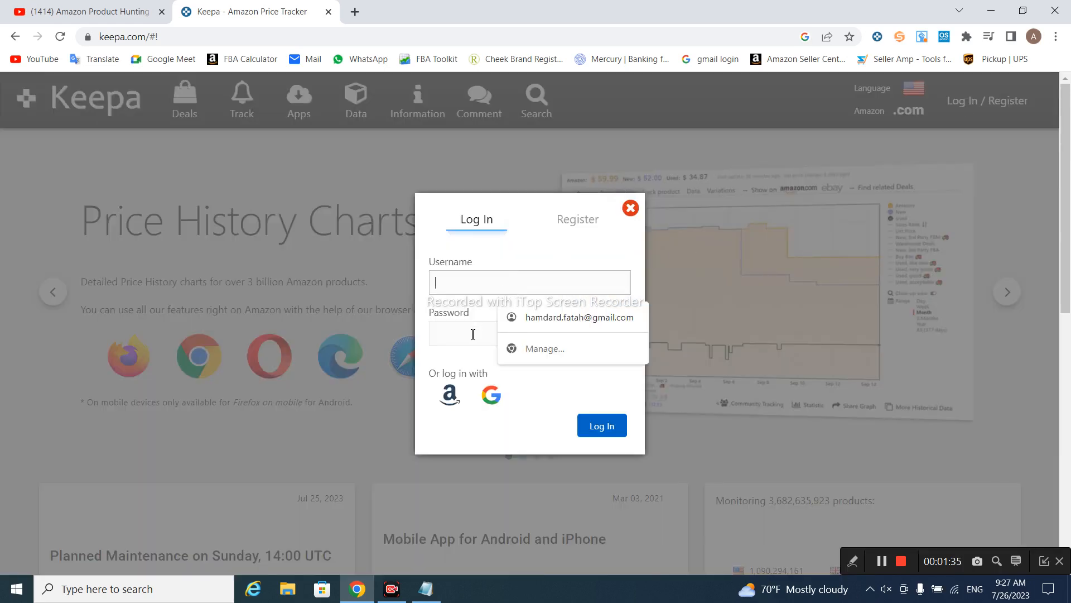
{"action": "left_click", "coordinate": [474, 331]}
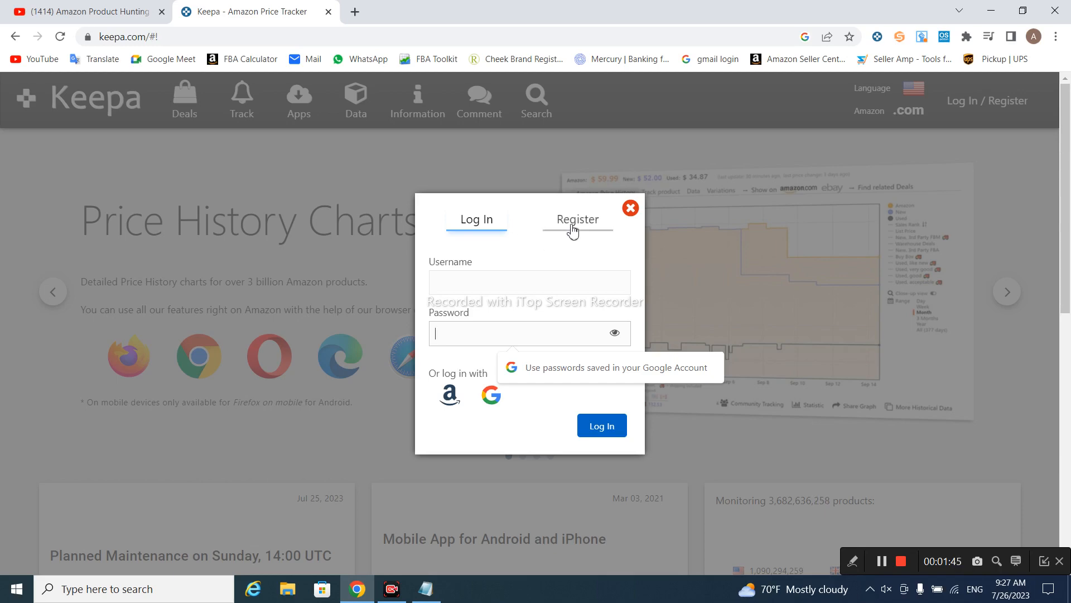
{"action": "left_click", "coordinate": [578, 220]}
Fill in a username, password and e-mail address and submit the Keepa registration
{"action": "left_click", "coordinate": [478, 284]}
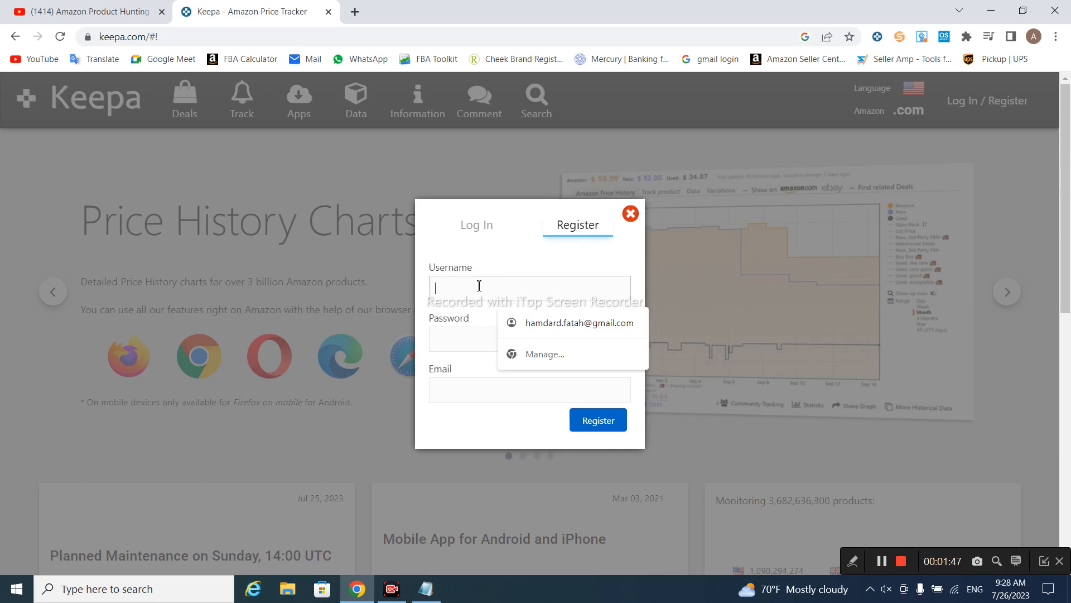
{"action": "type", "text": "Hamdard"}
{"action": "left_click", "coordinate": [465, 343]}
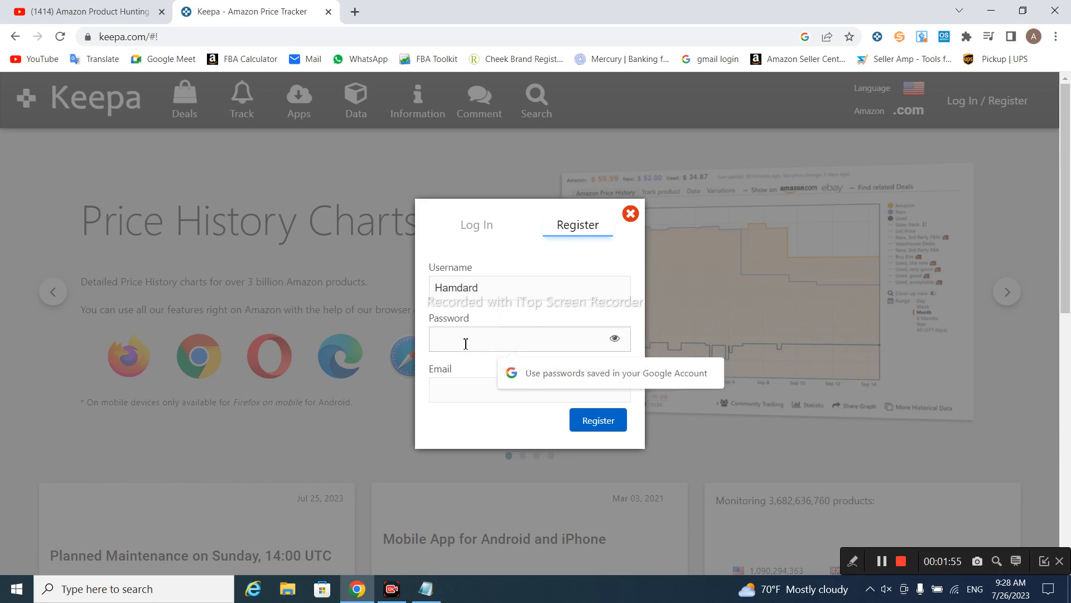
{"action": "type", "text": "******"}
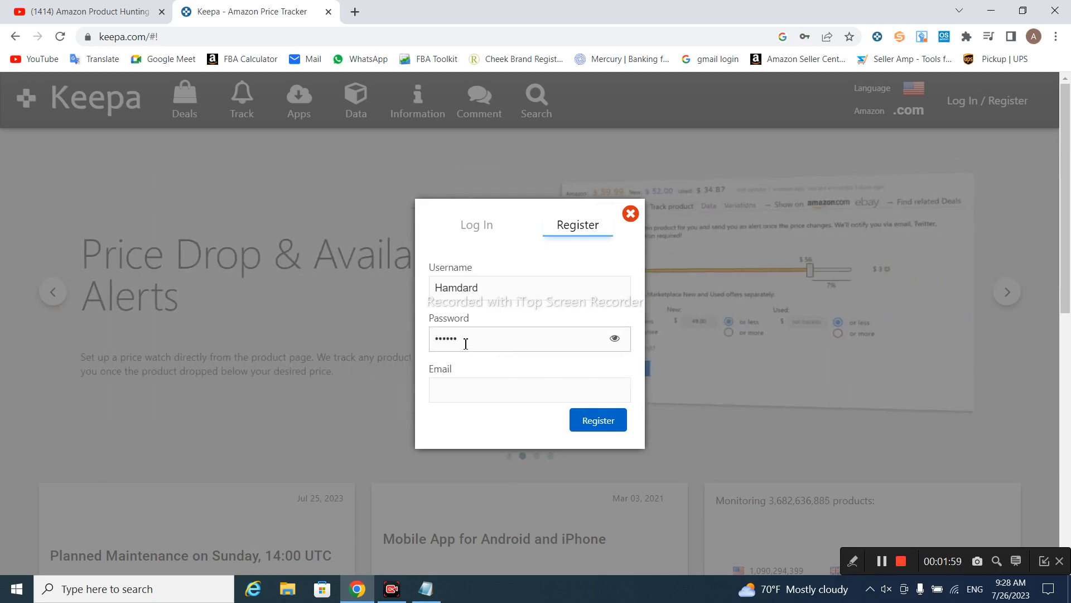
{"action": "type", "text": "****"}
{"action": "left_click", "coordinate": [460, 397]}
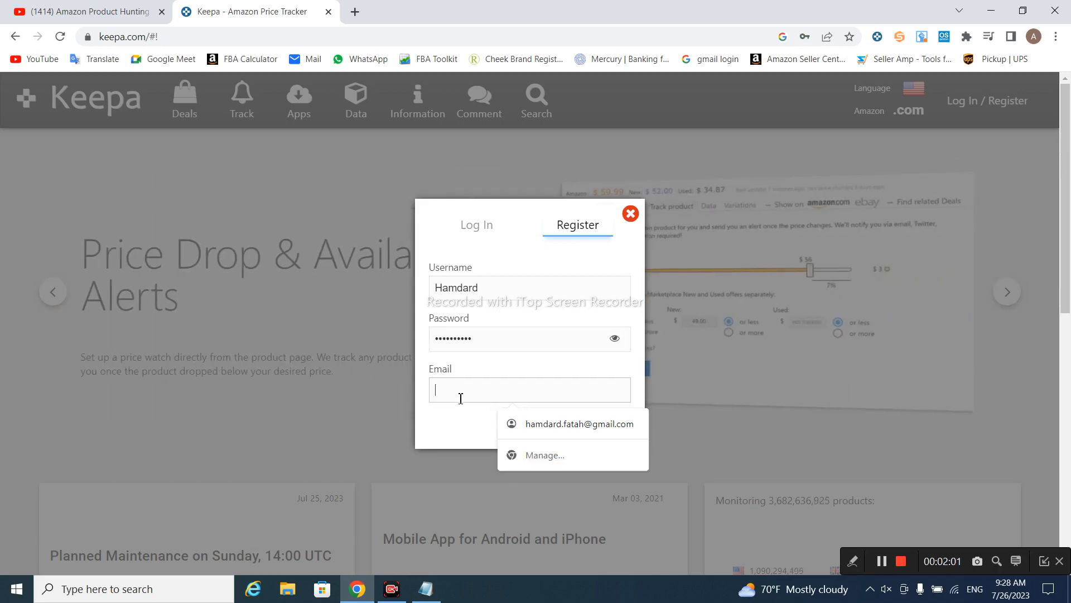
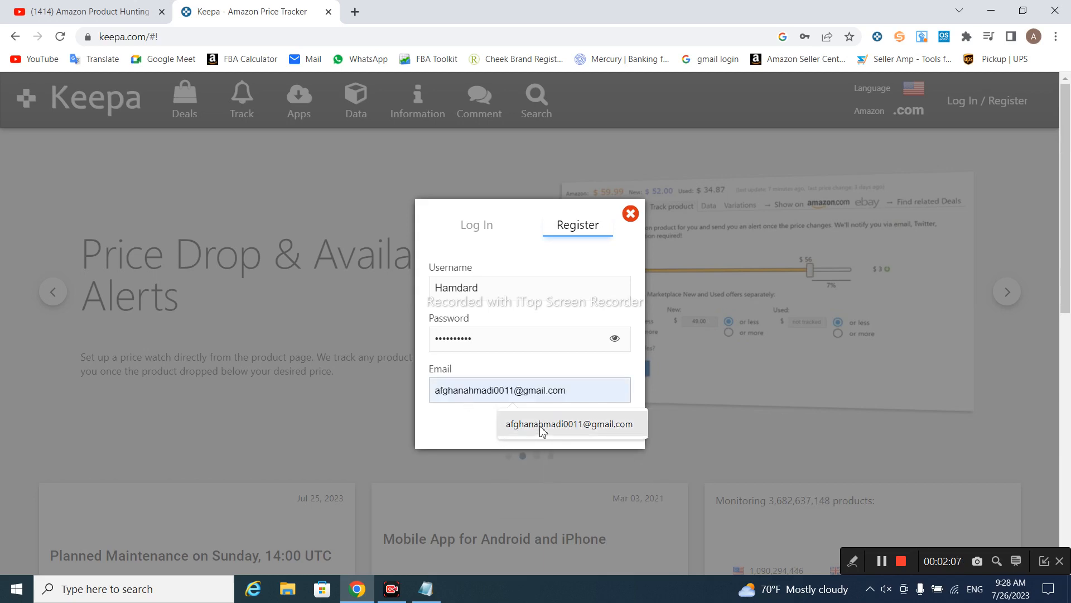
{"action": "left_click", "coordinate": [544, 429]}
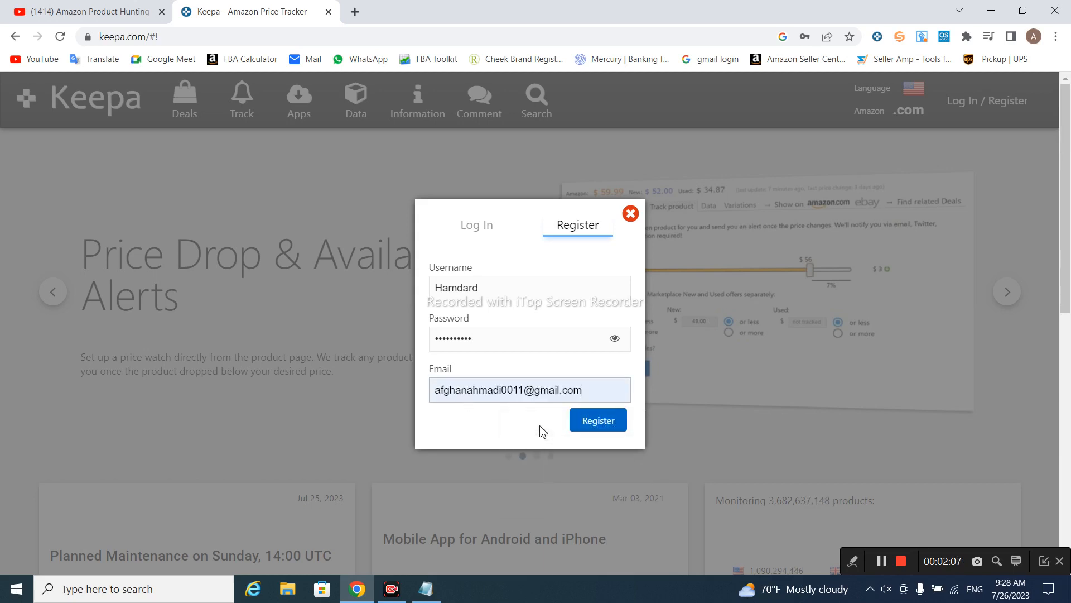
{"action": "left_click", "coordinate": [605, 429]}
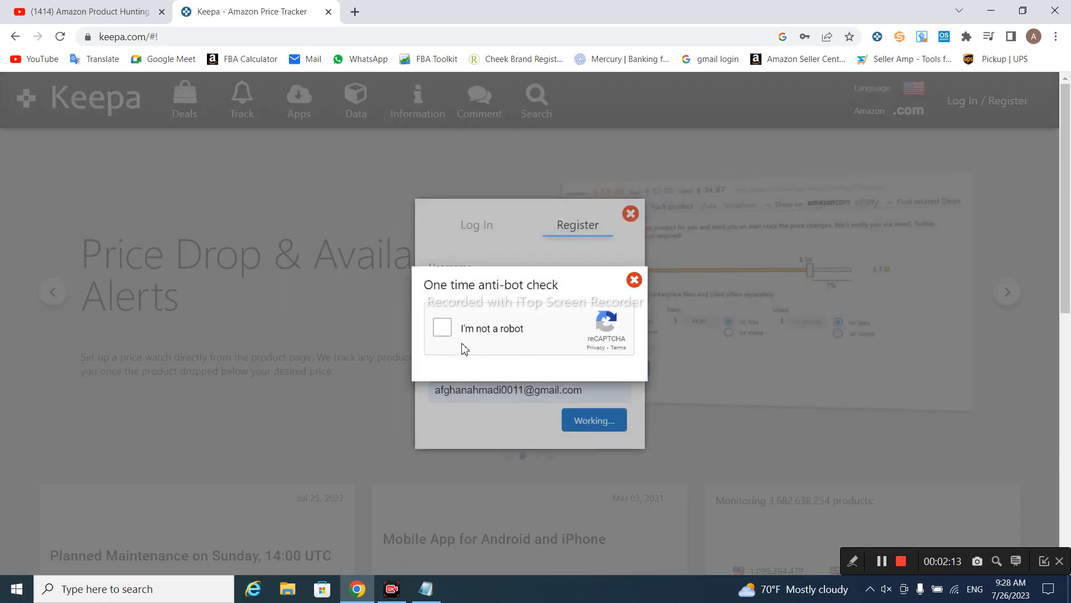
Pass the reCAPTCHA, append '2' to the taken username and register again
{"action": "left_click", "coordinate": [442, 328]}
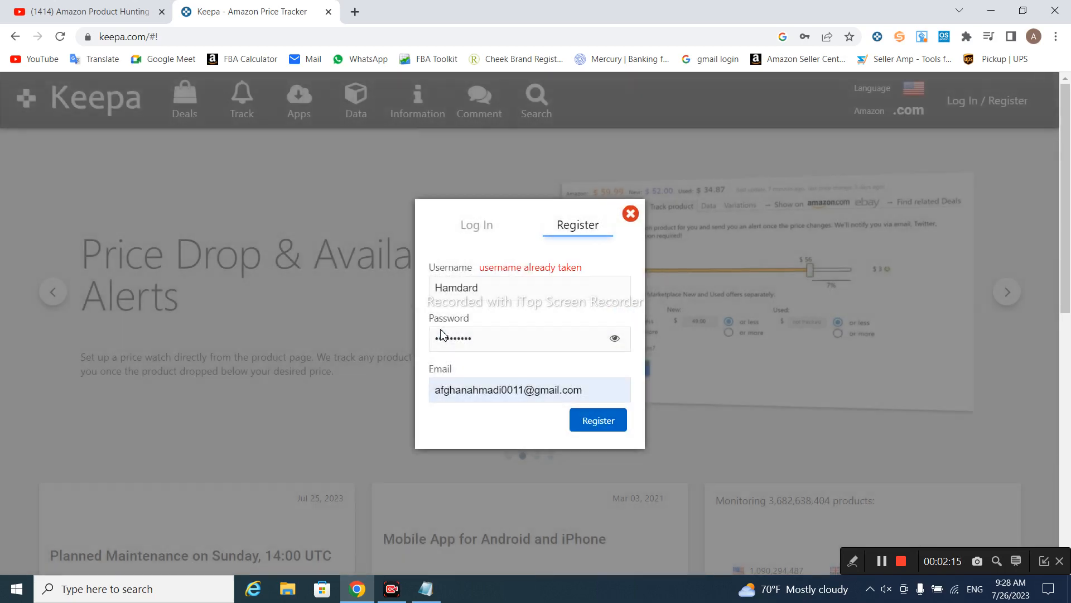
{"action": "left_click", "coordinate": [492, 289]}
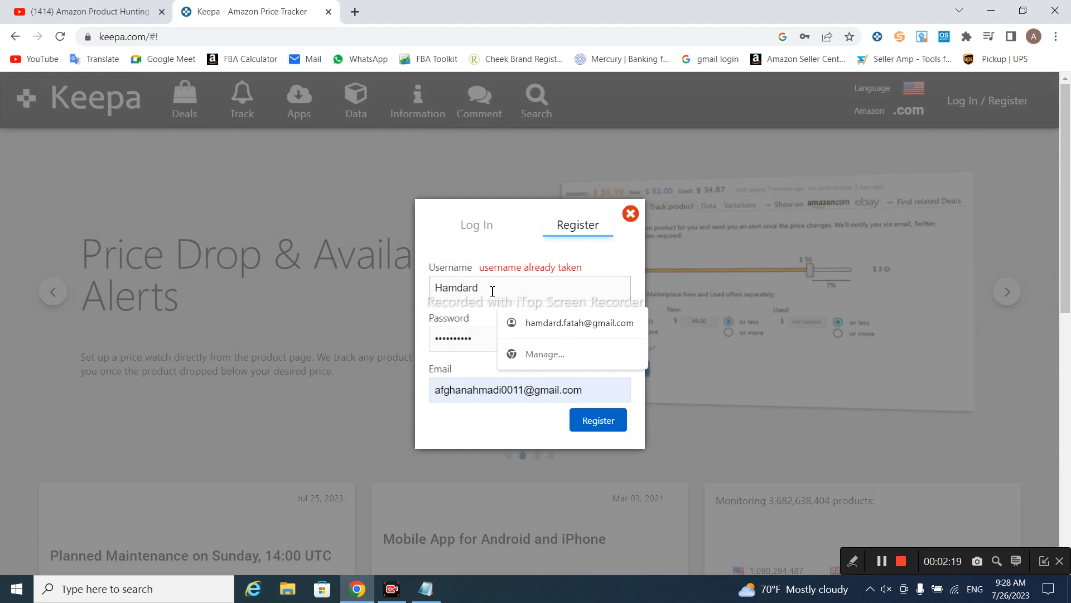
{"action": "type", "text": "2"}
{"action": "left_click", "coordinate": [597, 424]}
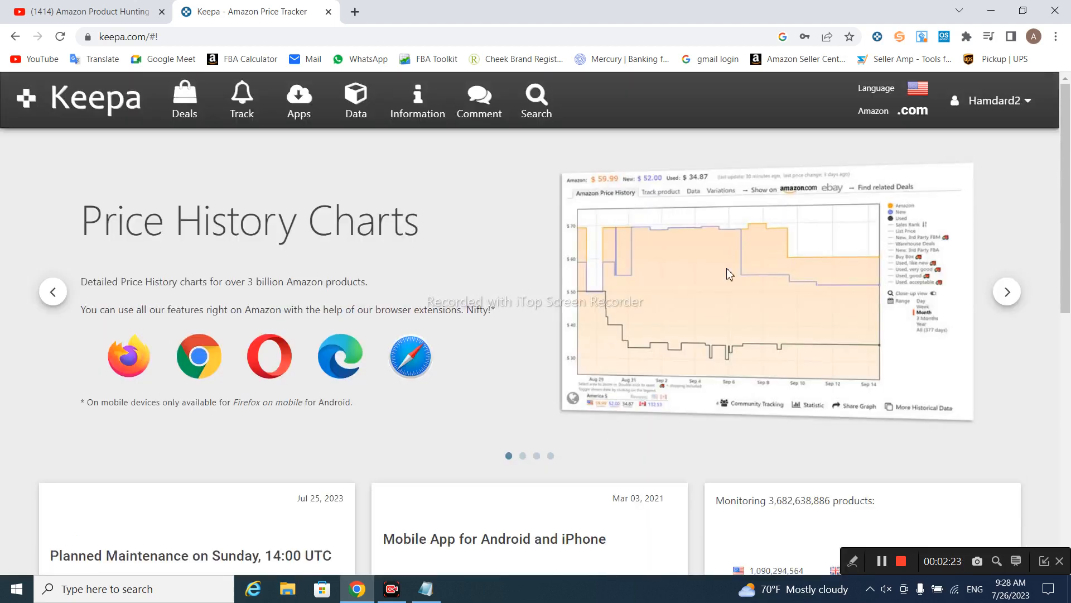
Resend the verification email and open a new blank browser tab
{"action": "mouse_move", "coordinate": [1027, 107]}
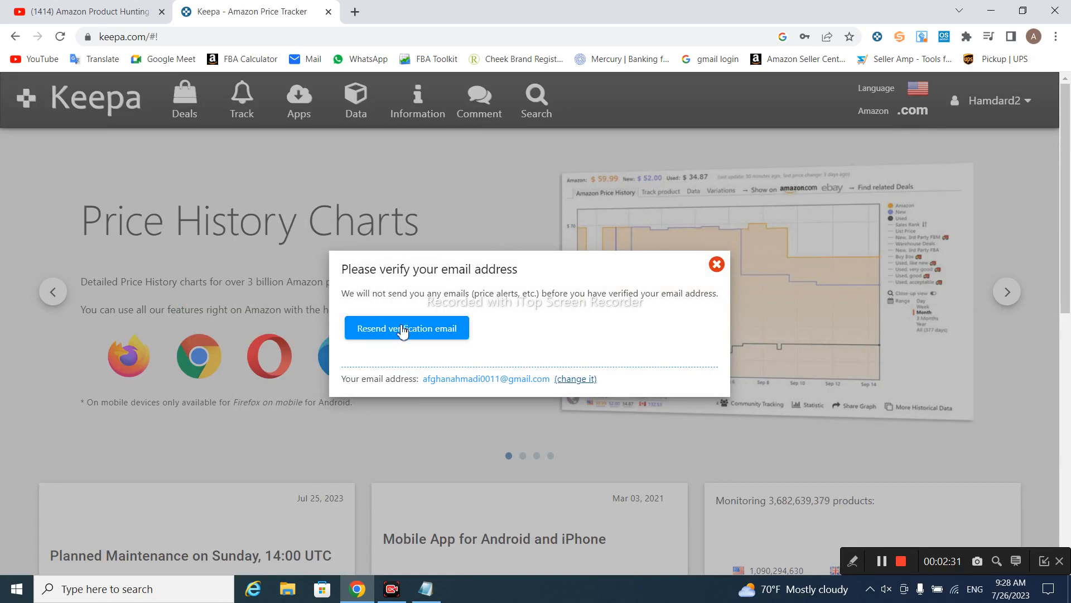
{"action": "left_click", "coordinate": [402, 330]}
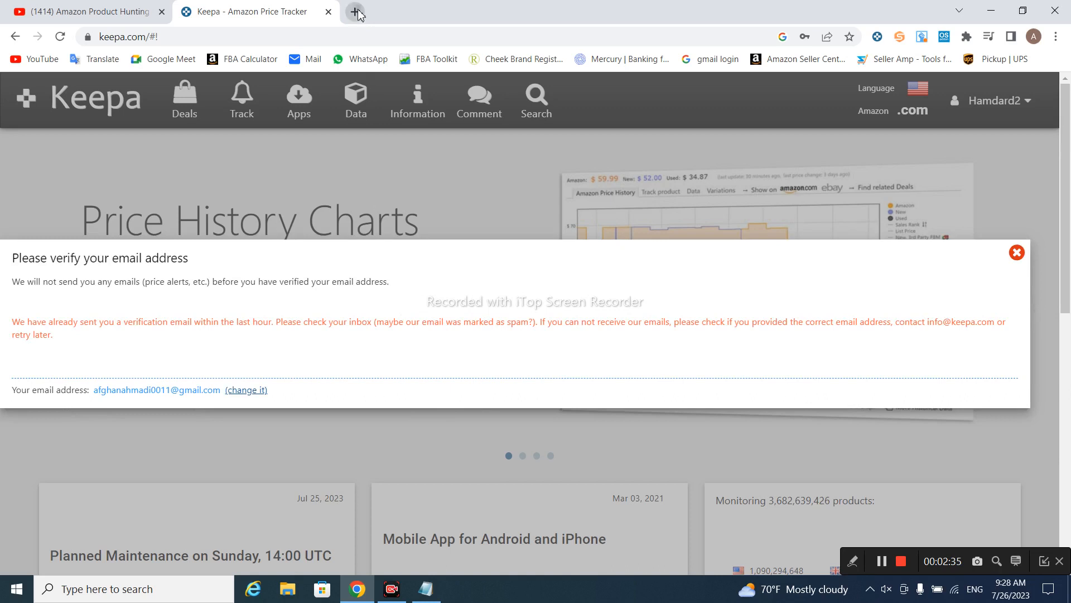
{"action": "left_click", "coordinate": [356, 12]}
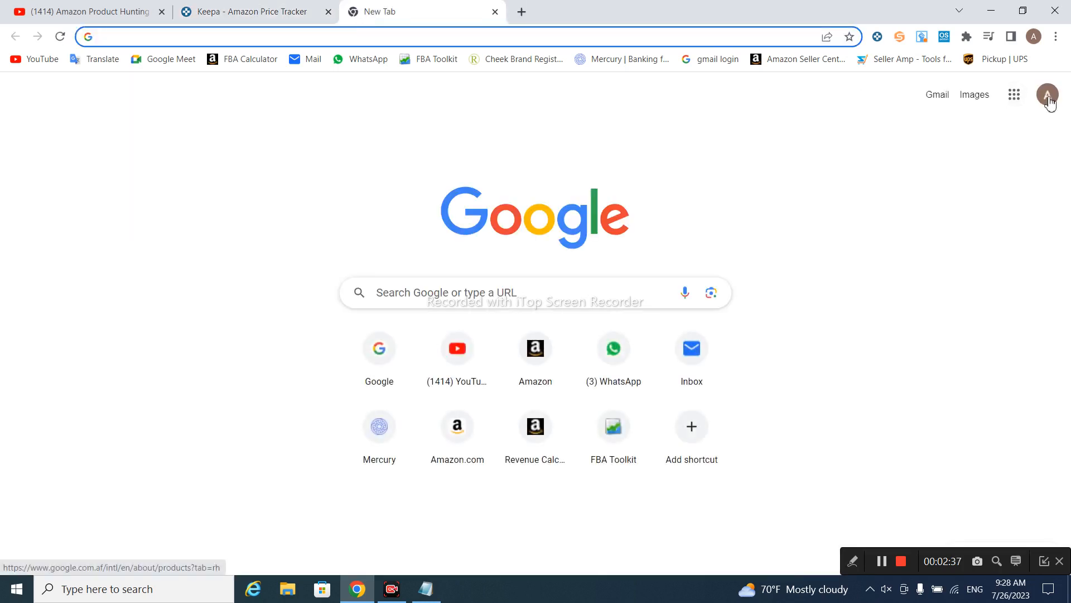
In Gmail, open the Keepa.com welcome email and follow its verification link
{"action": "left_click", "coordinate": [937, 96]}
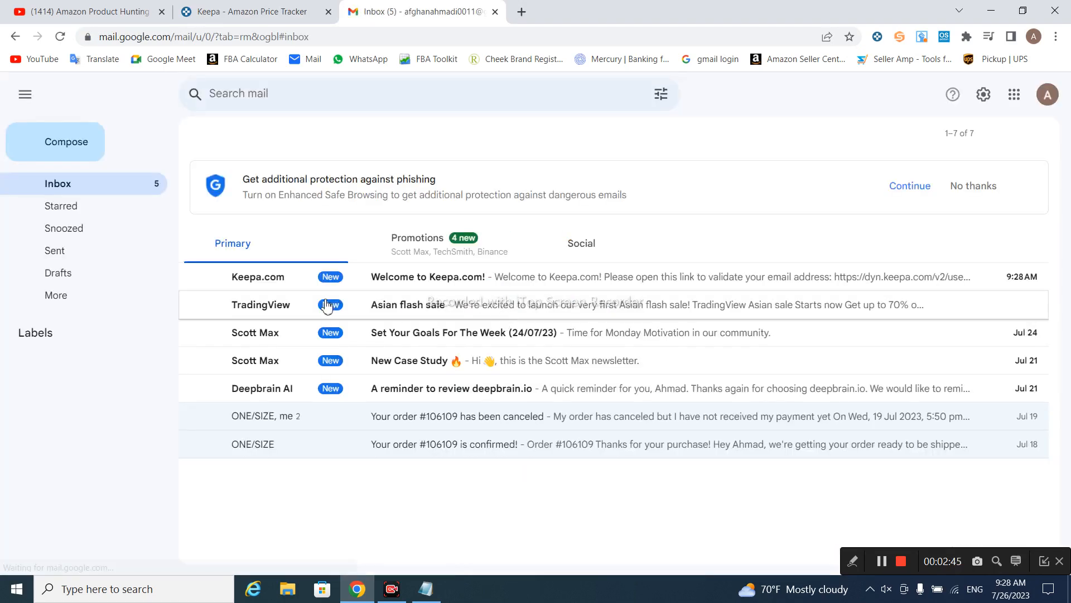
{"action": "left_click", "coordinate": [427, 289]}
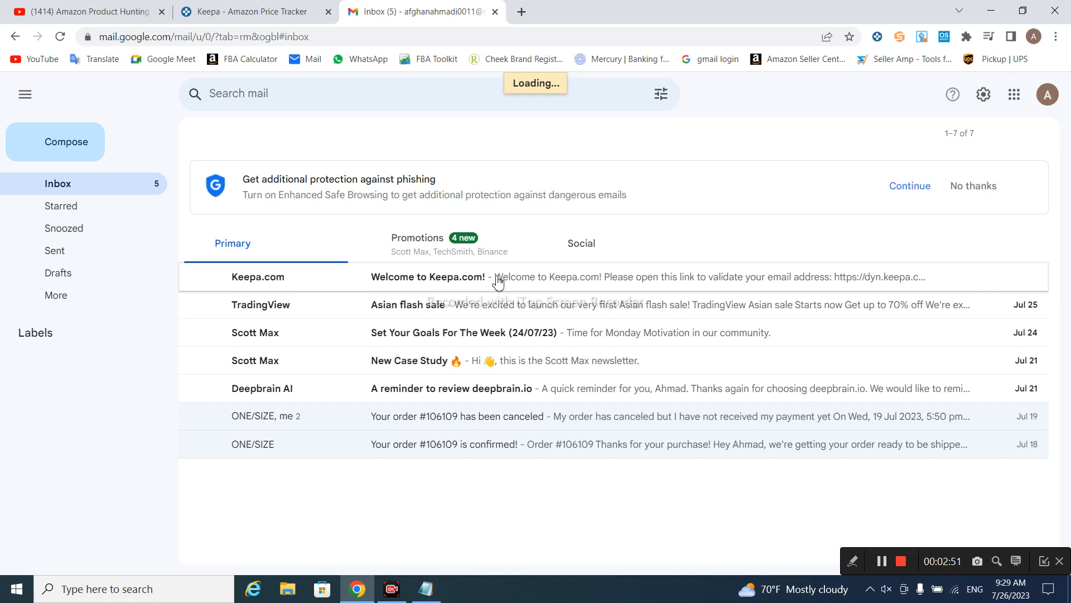
{"action": "left_click", "coordinate": [323, 278]}
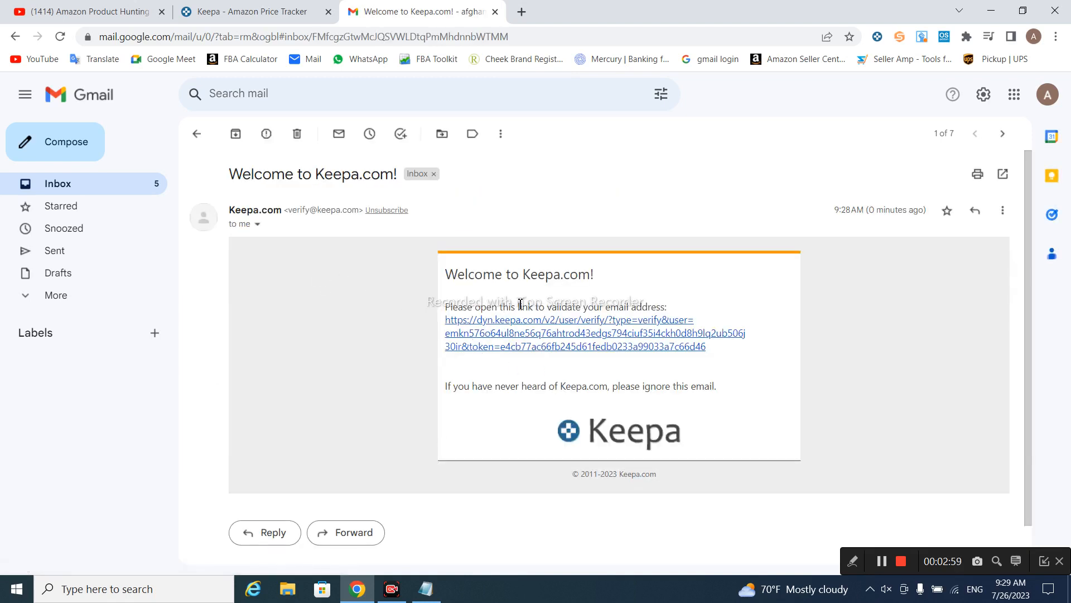
{"action": "left_click", "coordinate": [579, 321]}
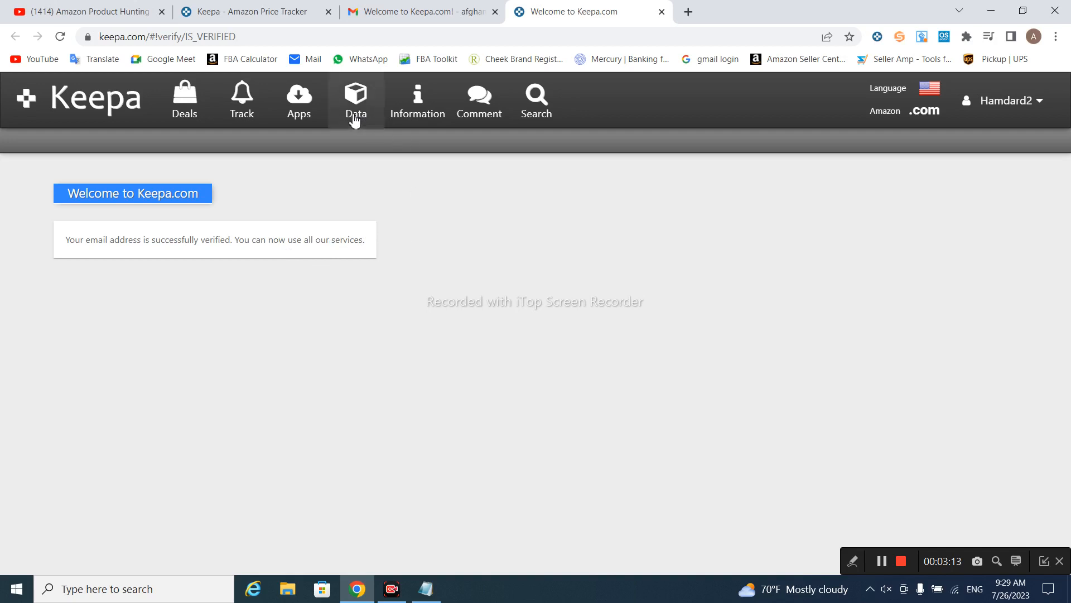
Open Keepa's Data page with the 19 € per month subscription offer
{"action": "left_click", "coordinate": [364, 104]}
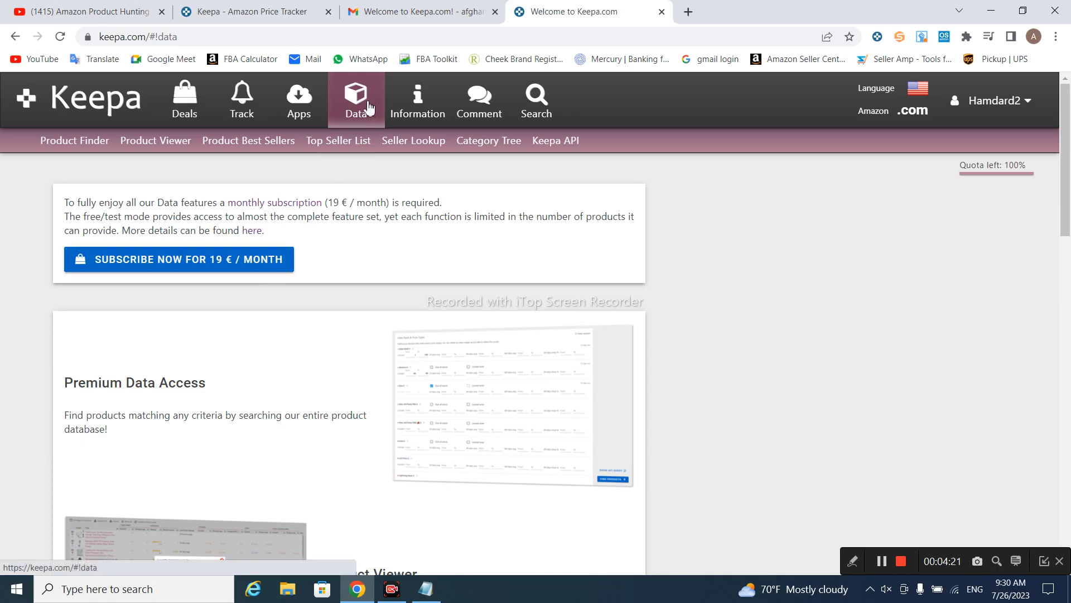
Open the Product Finder and set the 90-day average sales rank range to 5000–40000
{"action": "left_click", "coordinate": [87, 145]}
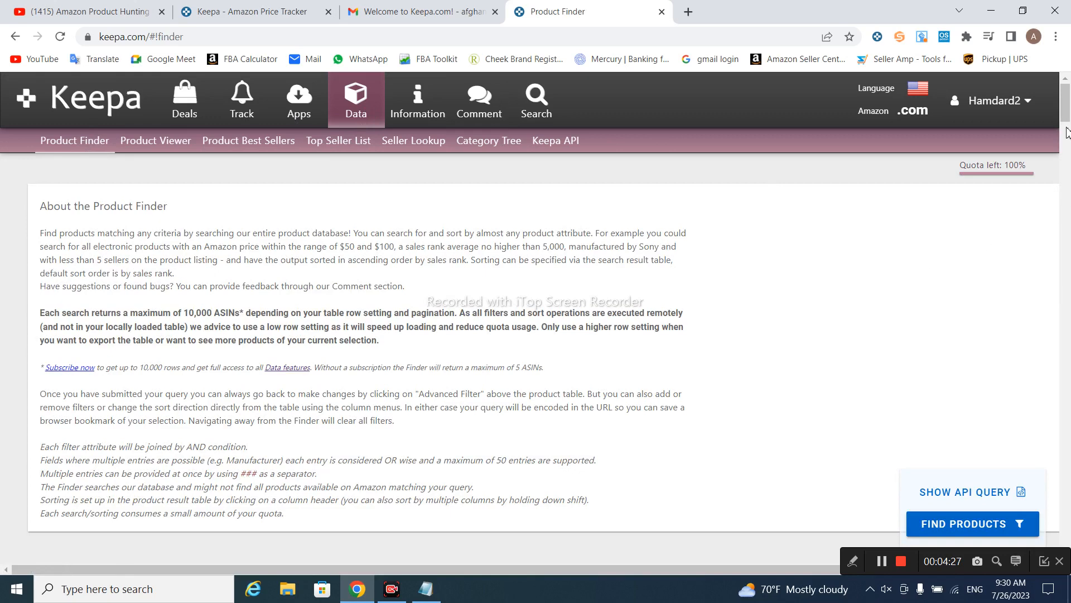
{"action": "left_click", "coordinate": [1067, 132]}
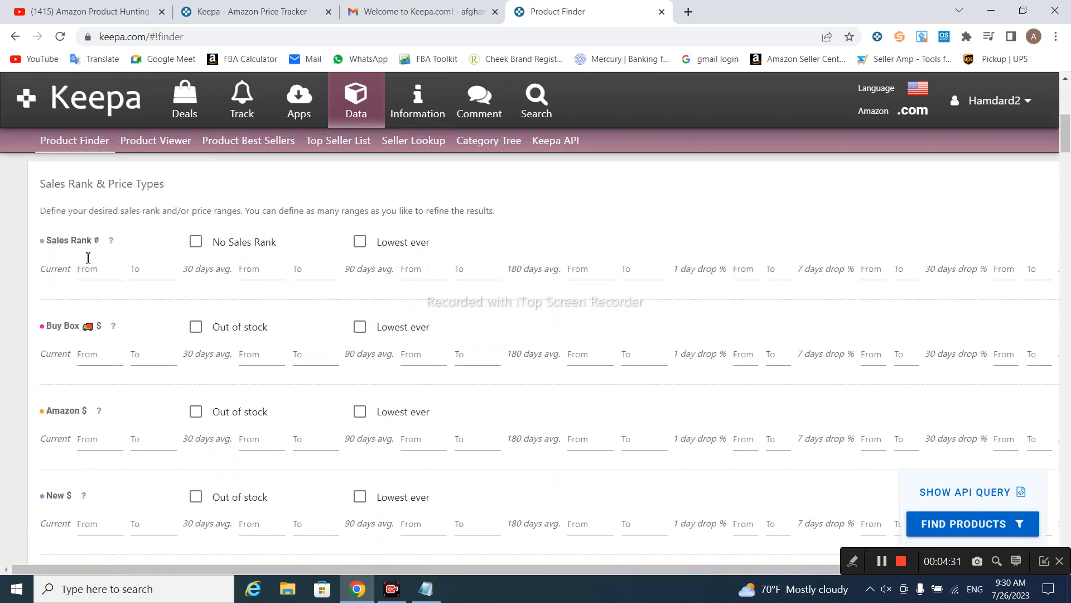
{"action": "left_click", "coordinate": [88, 258]}
{"action": "left_click", "coordinate": [281, 274]}
{"action": "left_click", "coordinate": [325, 292]}
{"action": "left_click", "coordinate": [415, 273]}
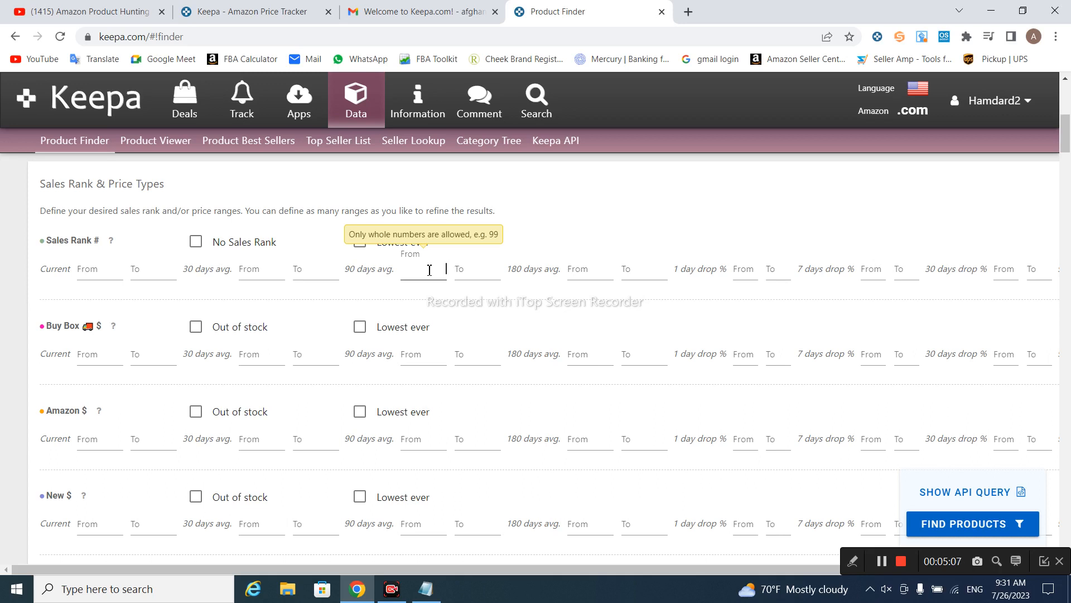
{"action": "type", "text": "5000"}
{"action": "left_click", "coordinate": [474, 272]}
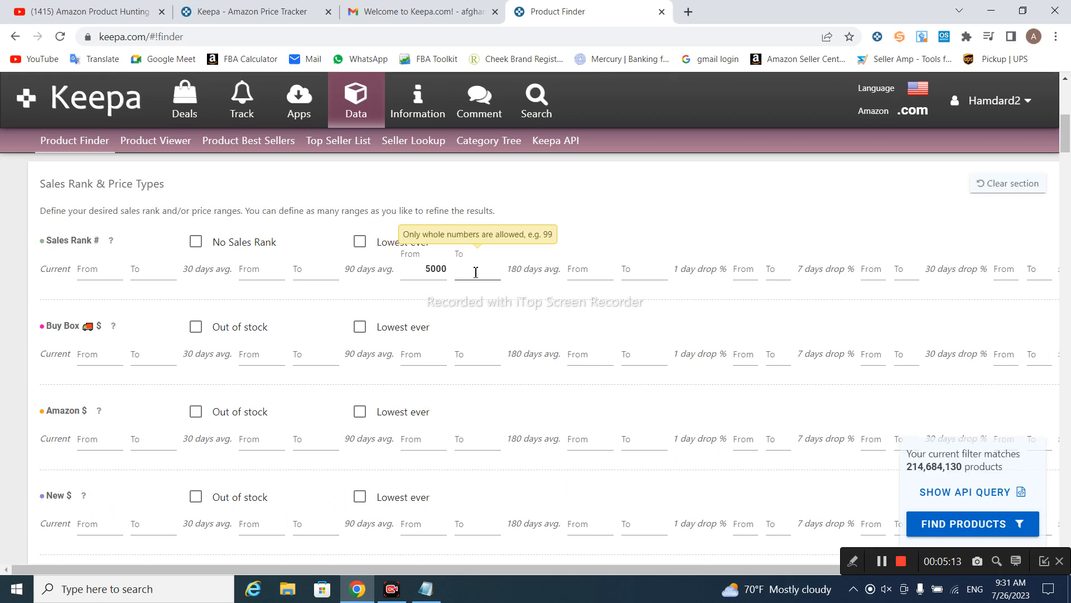
{"action": "type", "text": "40000"}
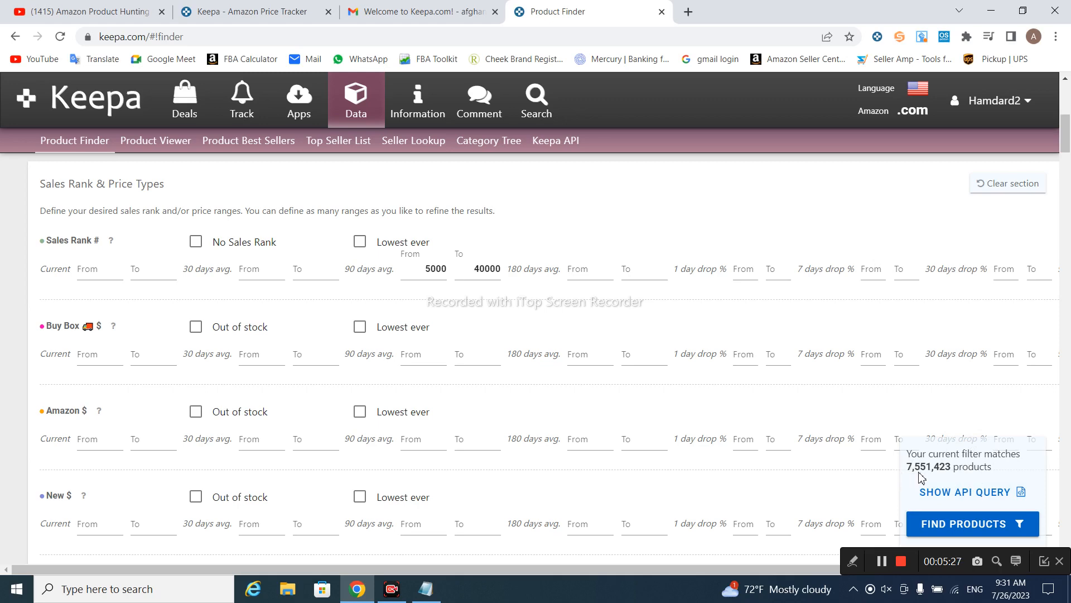
{"action": "left_click", "coordinate": [408, 257]}
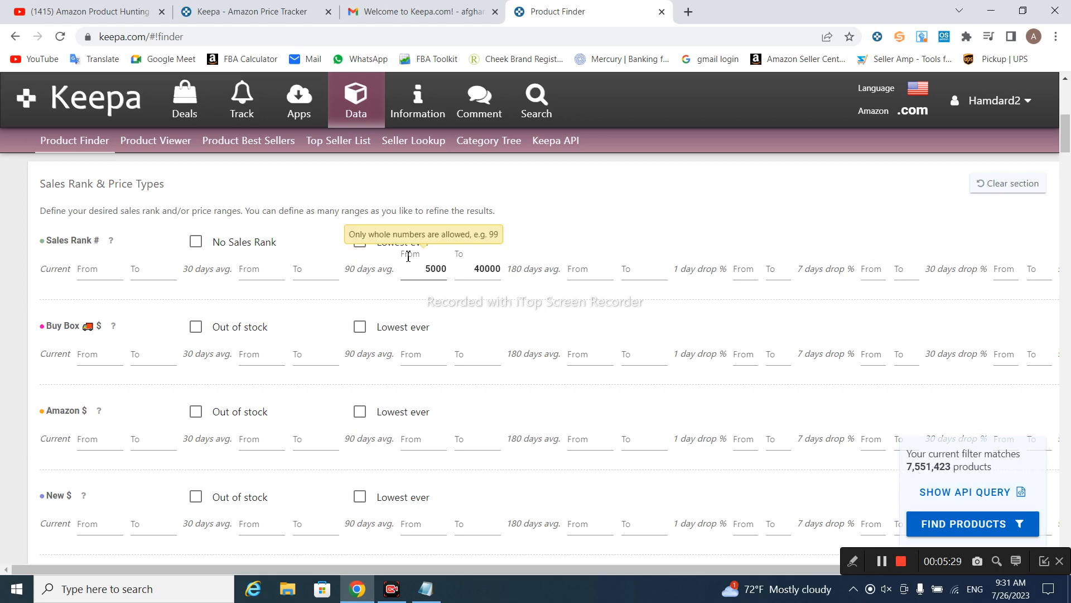
{"action": "left_click", "coordinate": [326, 330]}
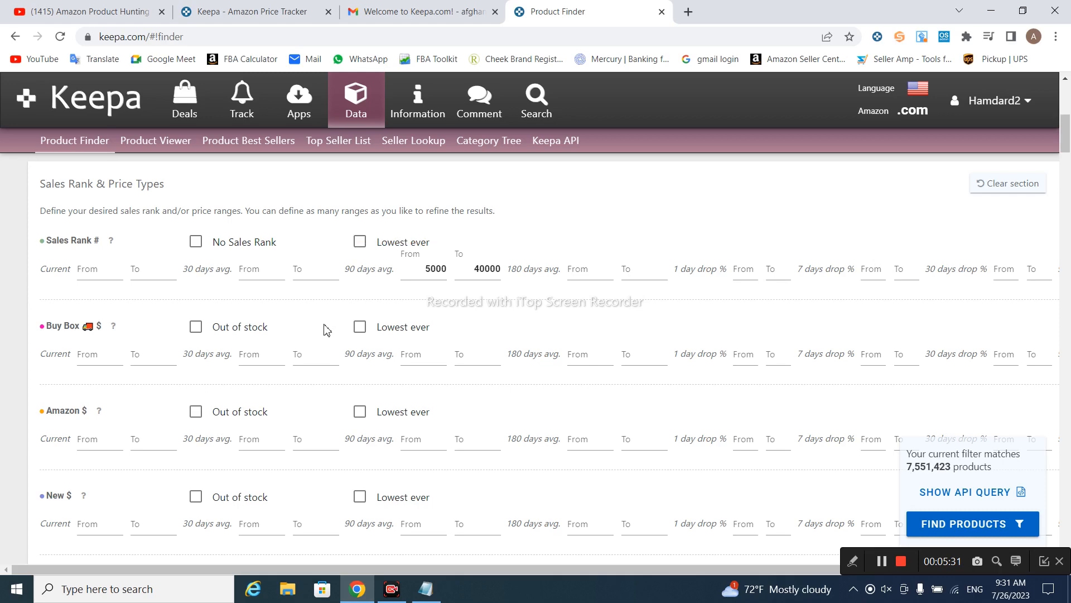
Limit the current Buy Box price to 15–50 and require Amazon out of stock
{"action": "left_click", "coordinate": [98, 342]}
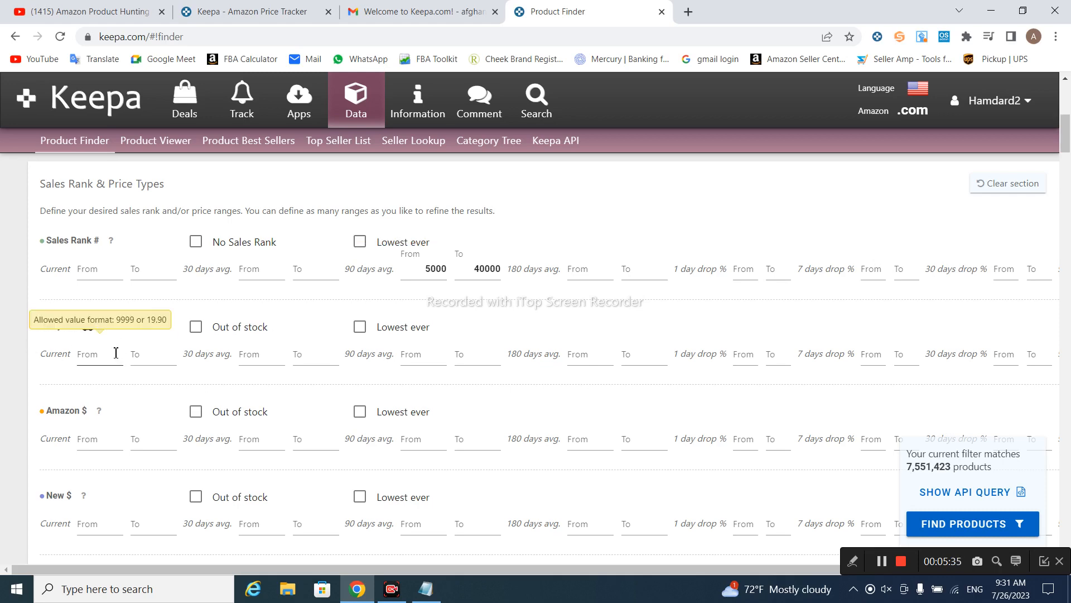
{"action": "left_click", "coordinate": [116, 360]}
{"action": "type", "text": "15"}
{"action": "left_click", "coordinate": [159, 353]}
{"action": "type", "text": "50"}
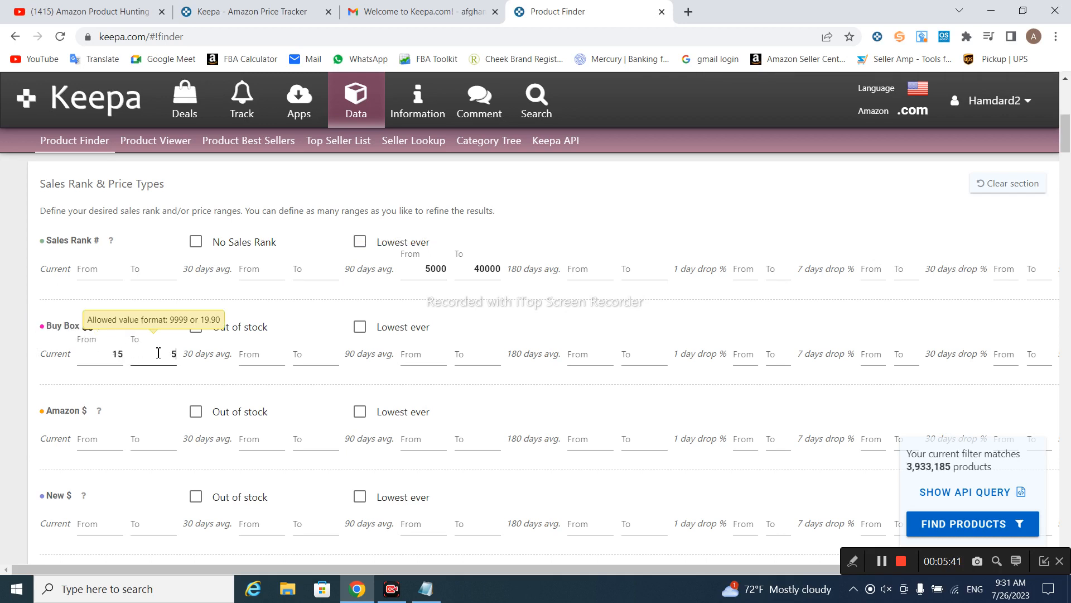
{"action": "left_click", "coordinate": [149, 375]}
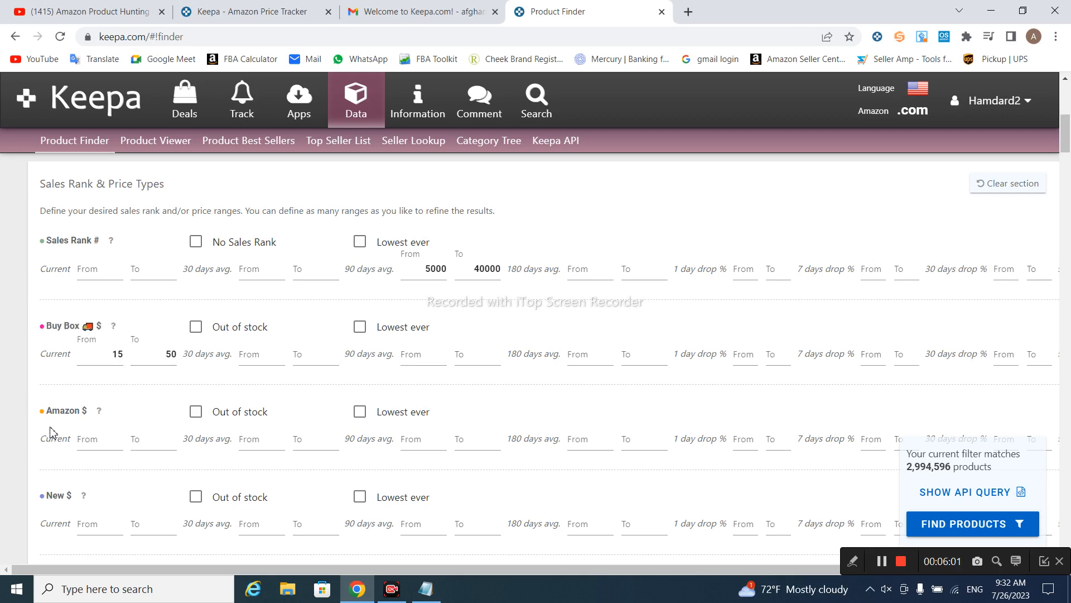
{"action": "left_click", "coordinate": [198, 418]}
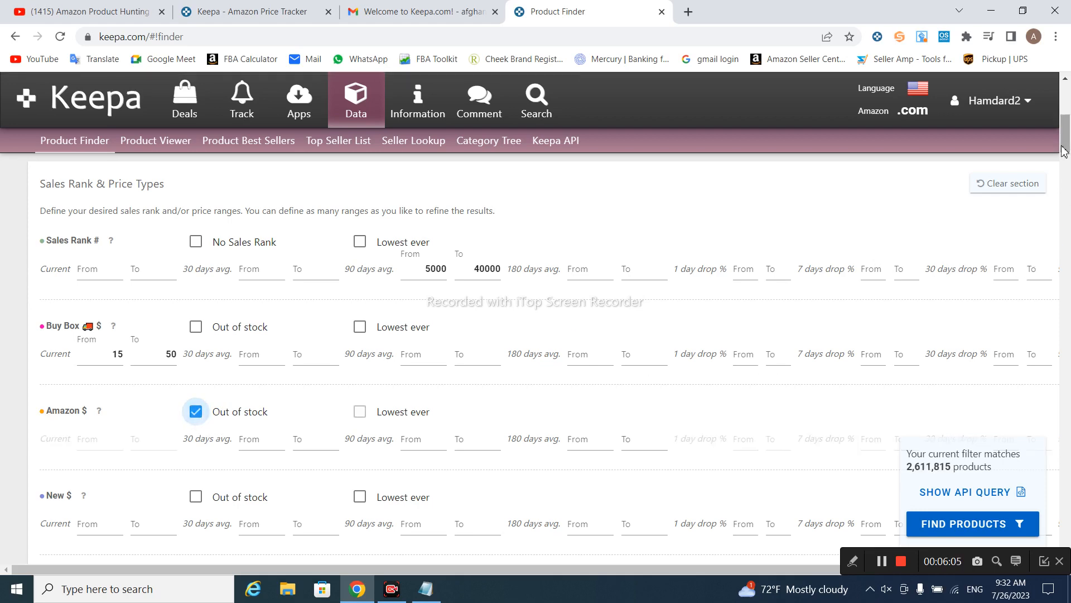
{"action": "left_click_drag", "start_coordinate": [1064, 146], "coordinate": [1069, 300]}
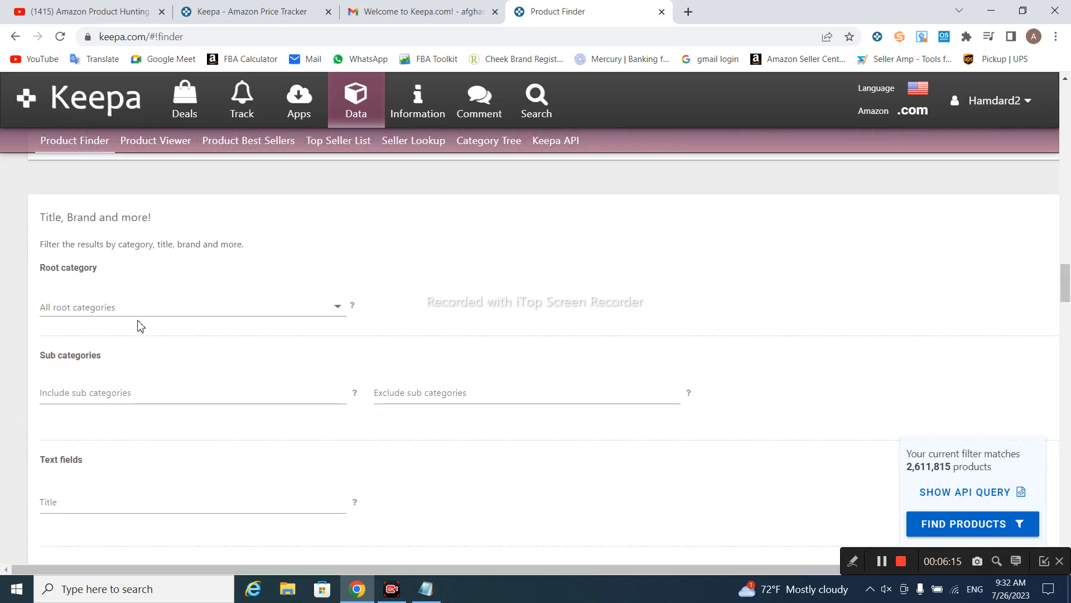
Choose Baby Products (3947008) as the Product Finder root category
{"action": "left_click", "coordinate": [339, 312]}
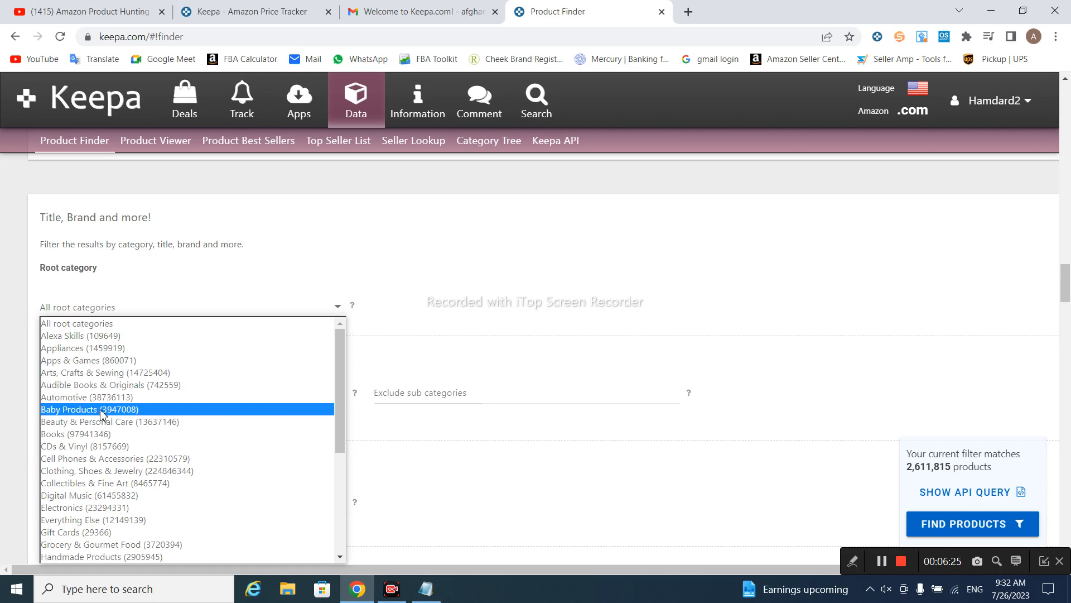
{"action": "left_click", "coordinate": [101, 410]}
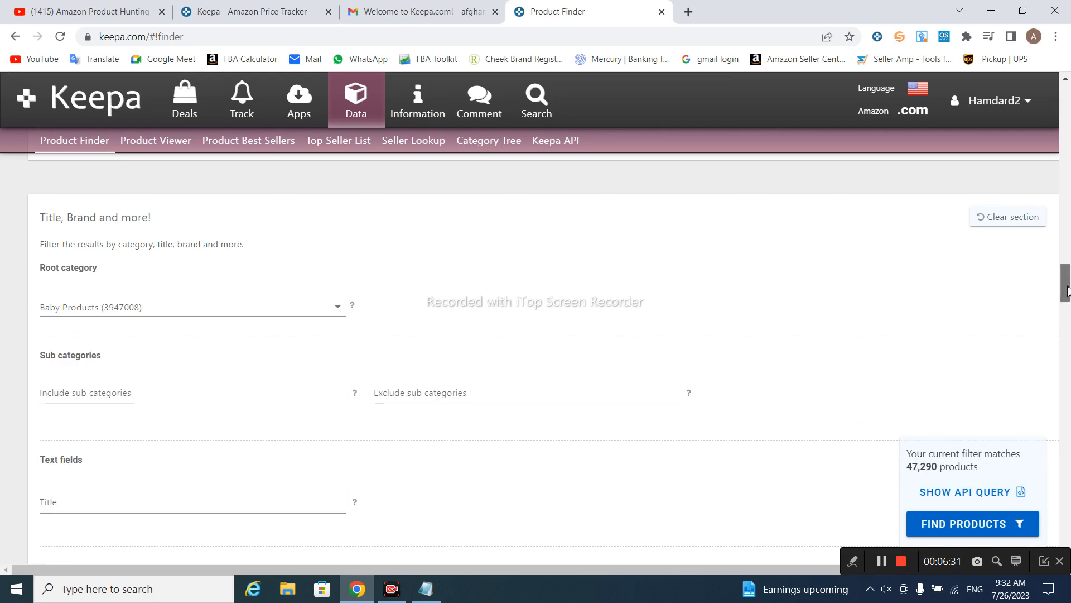
{"action": "left_click_drag", "start_coordinate": [1066, 296], "coordinate": [1066, 331]}
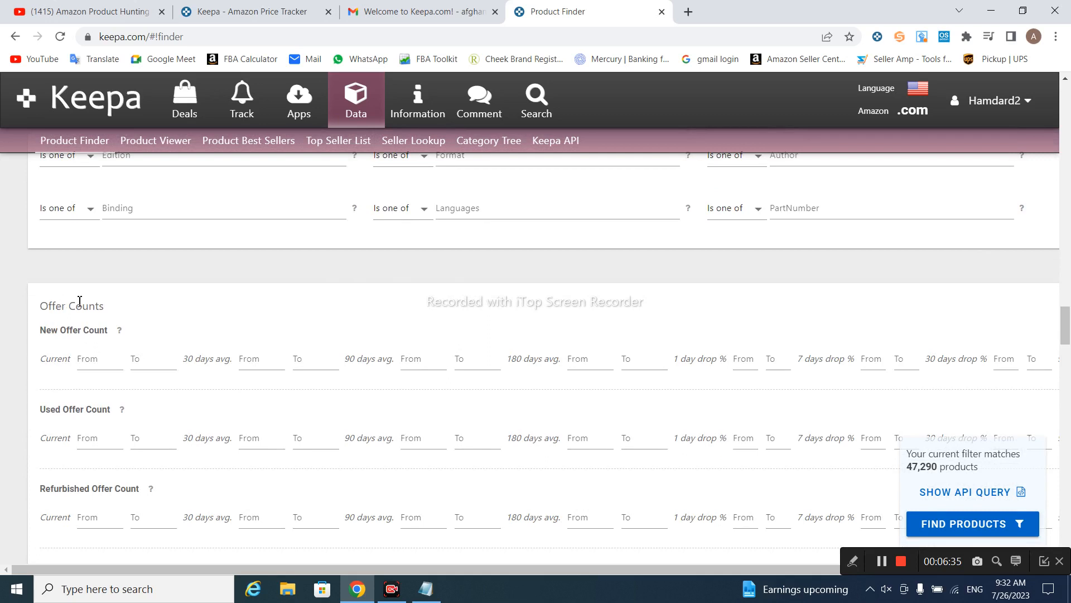
Set the current New Offer Count range to 5–20
{"action": "left_click", "coordinate": [112, 360]}
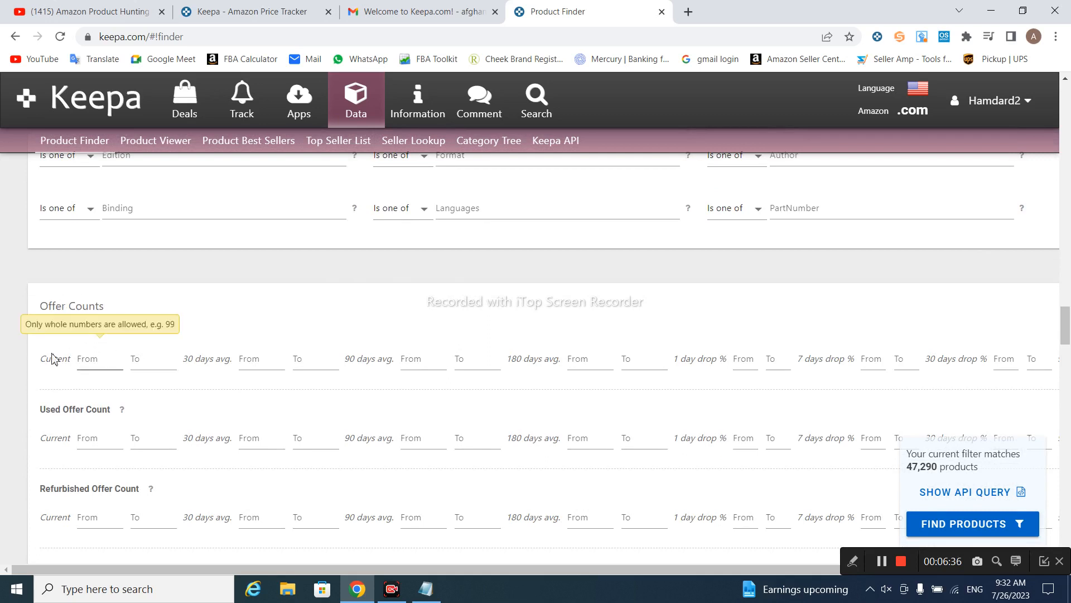
{"action": "left_click", "coordinate": [110, 362]}
{"action": "type", "text": "5"}
{"action": "left_click", "coordinate": [161, 363]}
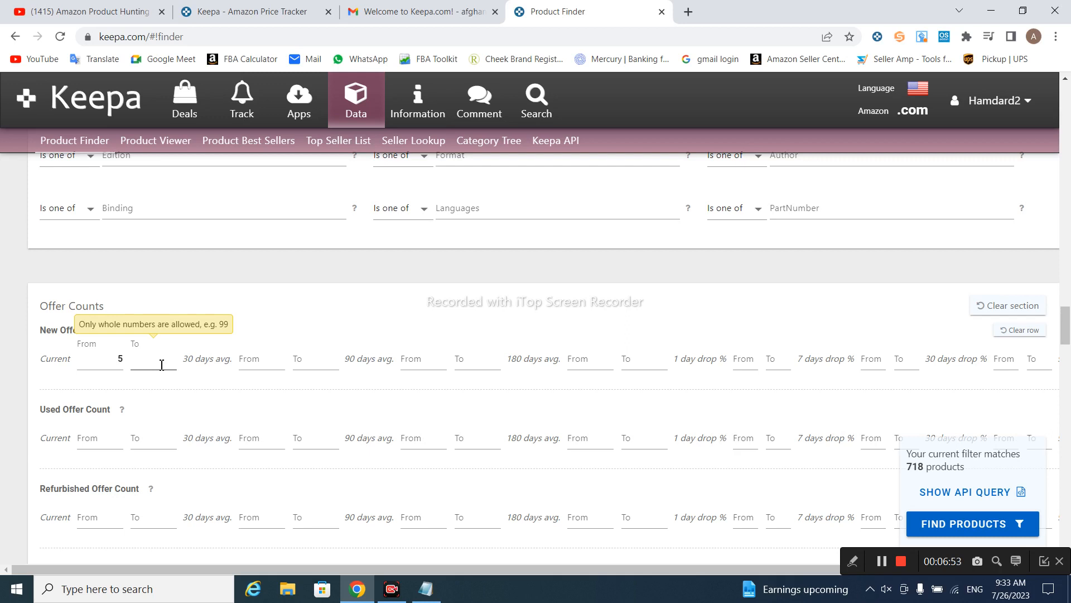
{"action": "left_click", "coordinate": [161, 379]}
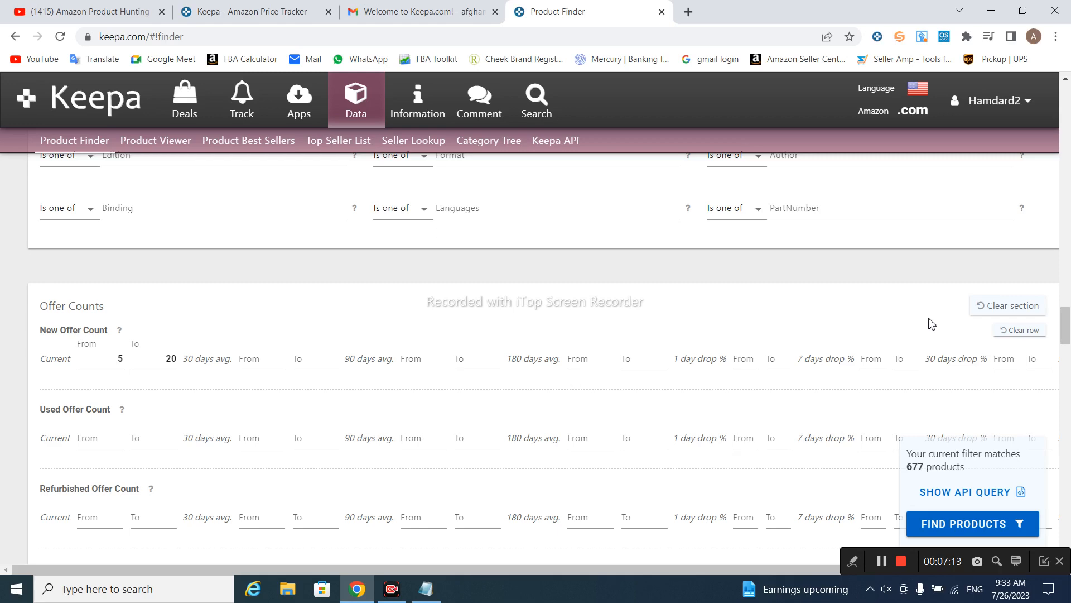
{"action": "left_click_drag", "start_coordinate": [1066, 324], "coordinate": [1067, 337]}
Tick the third-party Buy Box option, untick Digital Product and select No Variations
{"action": "scroll", "coordinate": [218, 312], "scroll_direction": "down", "scroll_amount": 6}
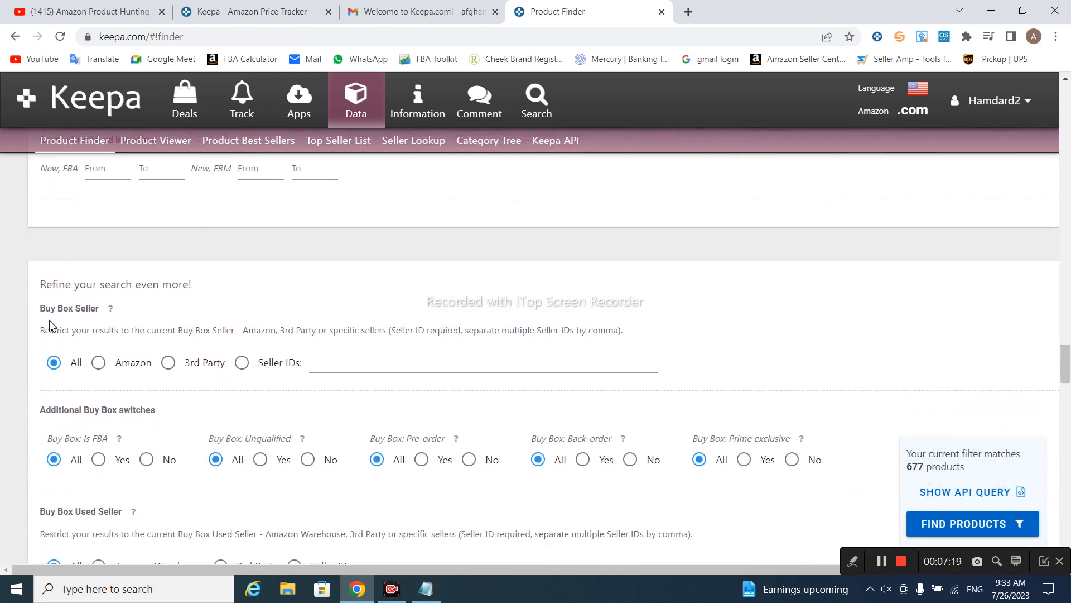
{"action": "left_click", "coordinate": [169, 363]}
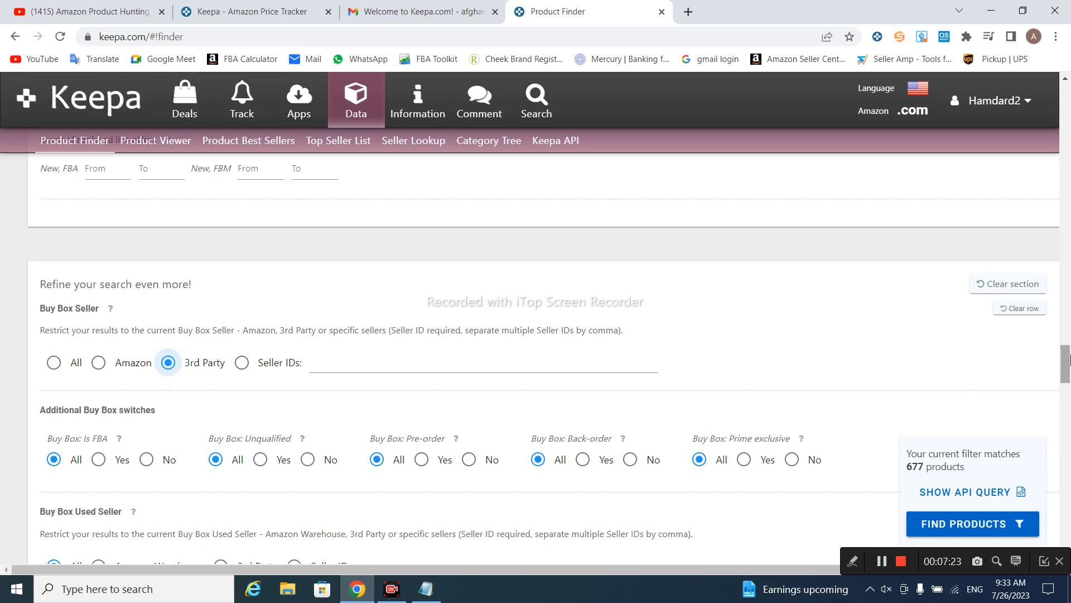
{"action": "left_click_drag", "start_coordinate": [1065, 366], "coordinate": [1066, 389]}
{"action": "scroll", "coordinate": [334, 357], "scroll_direction": "down", "scroll_amount": 3}
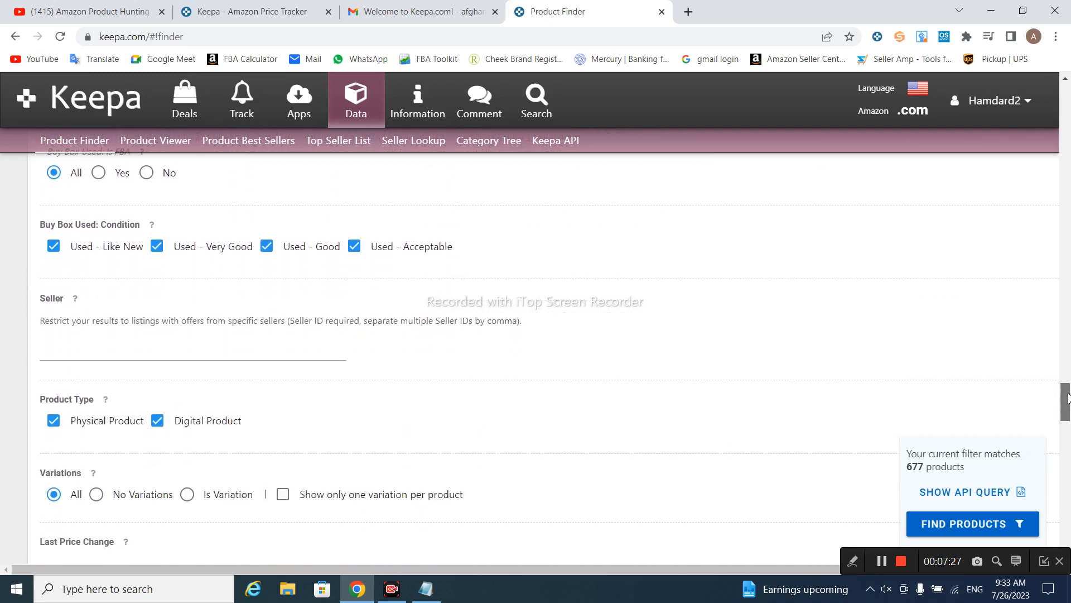
{"action": "left_click", "coordinate": [160, 355]}
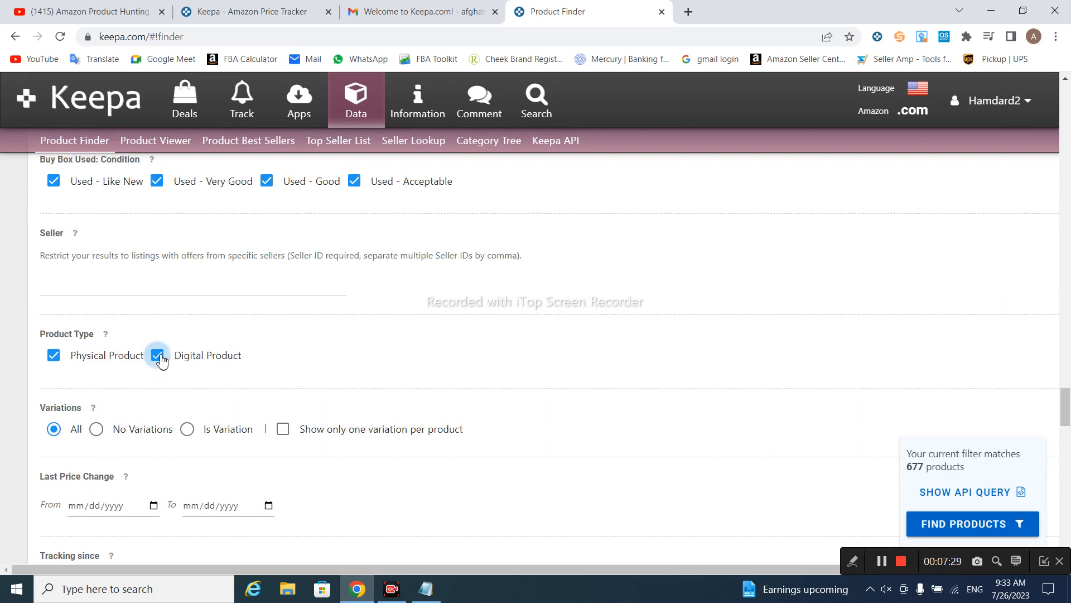
{"action": "left_click", "coordinate": [98, 431]}
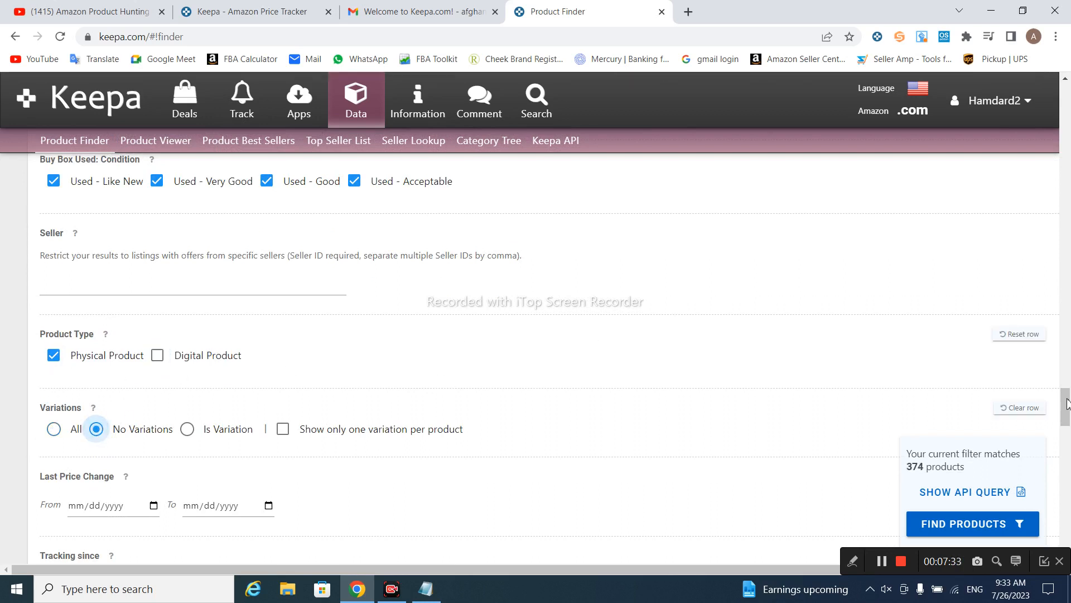
{"action": "left_click_drag", "start_coordinate": [1065, 406], "coordinate": [1068, 469]}
Set the rating range to 4–5 and the current review count to 200–5000
{"action": "left_click", "coordinate": [102, 314]}
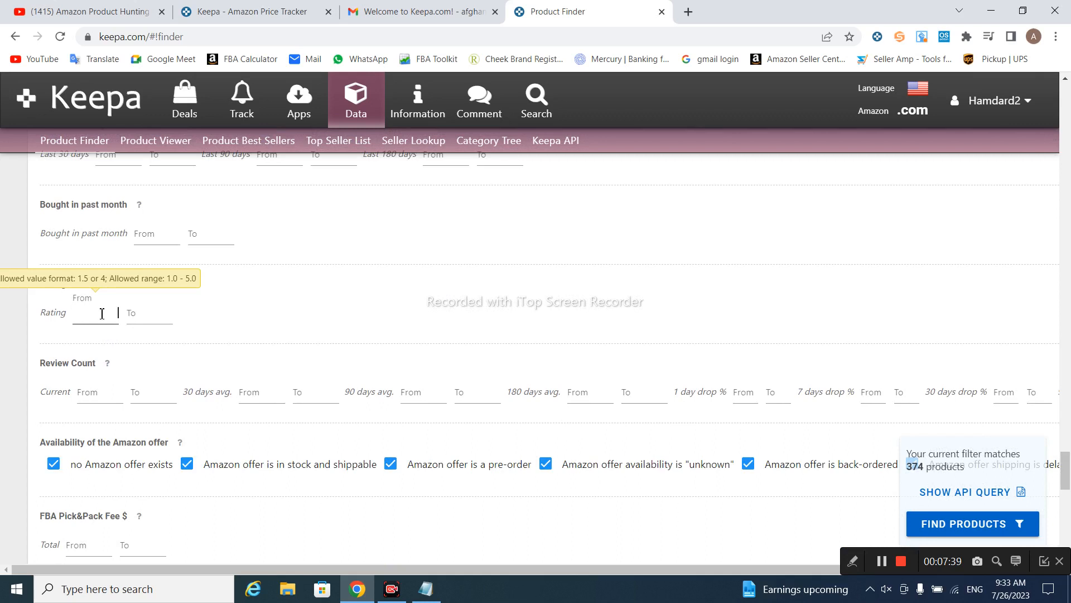
{"action": "left_click", "coordinate": [155, 315]}
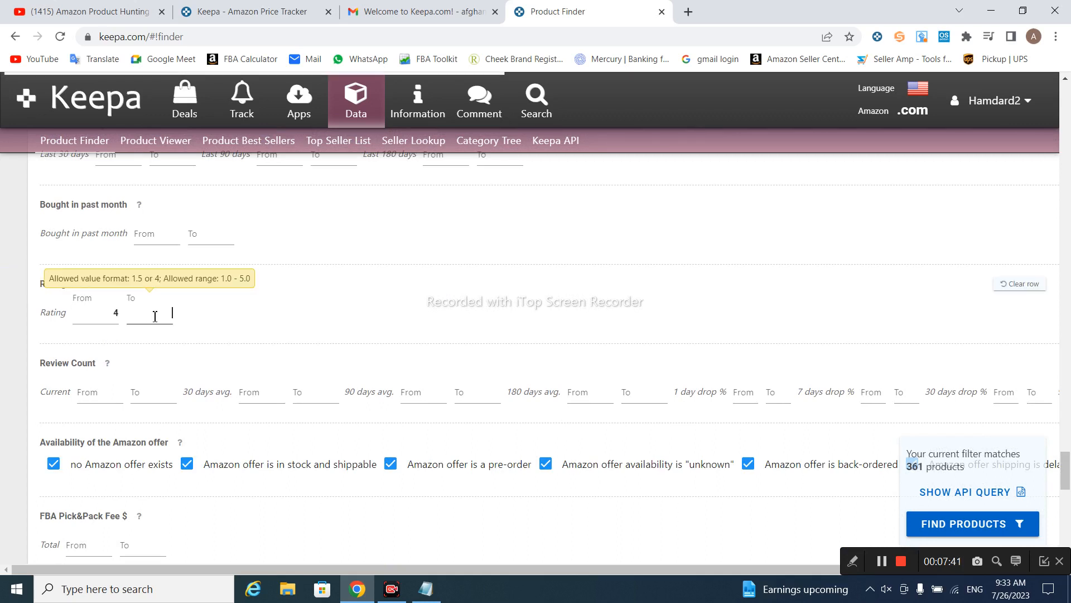
{"action": "type", "text": "5"}
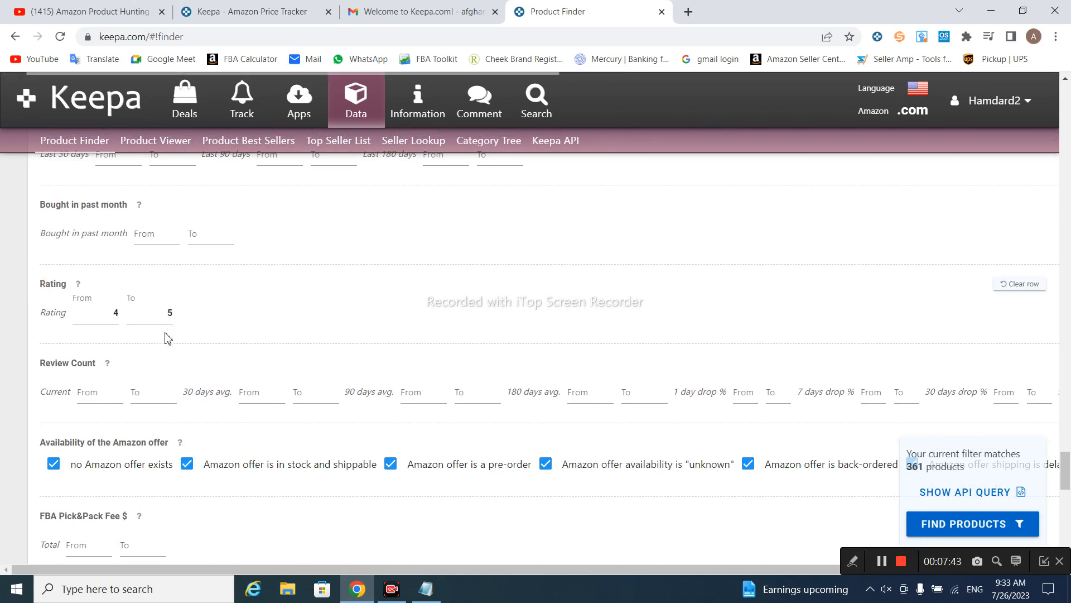
{"action": "left_click", "coordinate": [101, 394]}
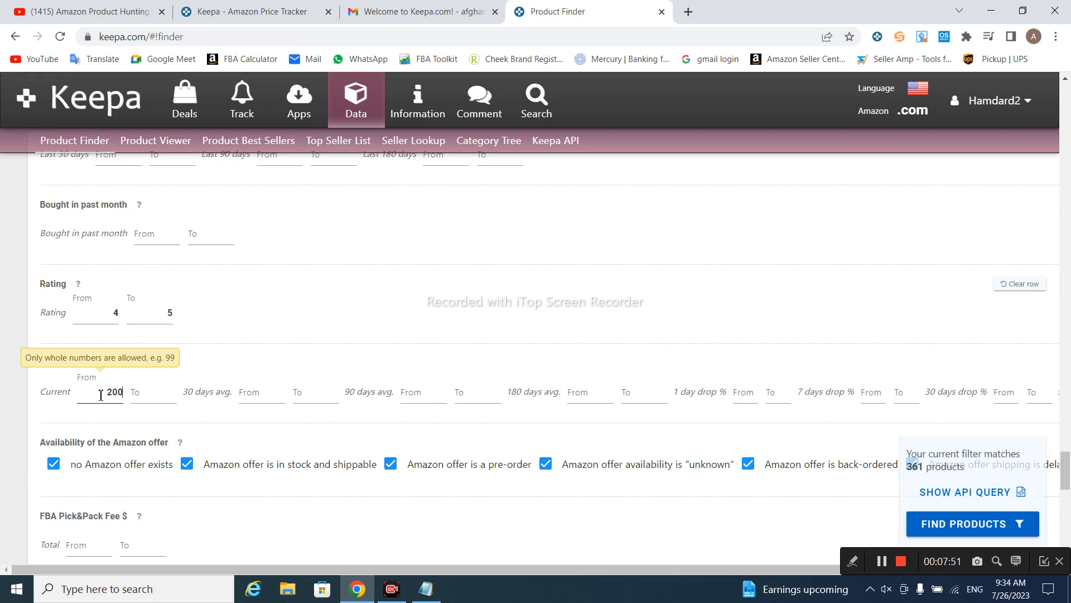
{"action": "left_click", "coordinate": [156, 400]}
{"action": "type", "text": "5"}
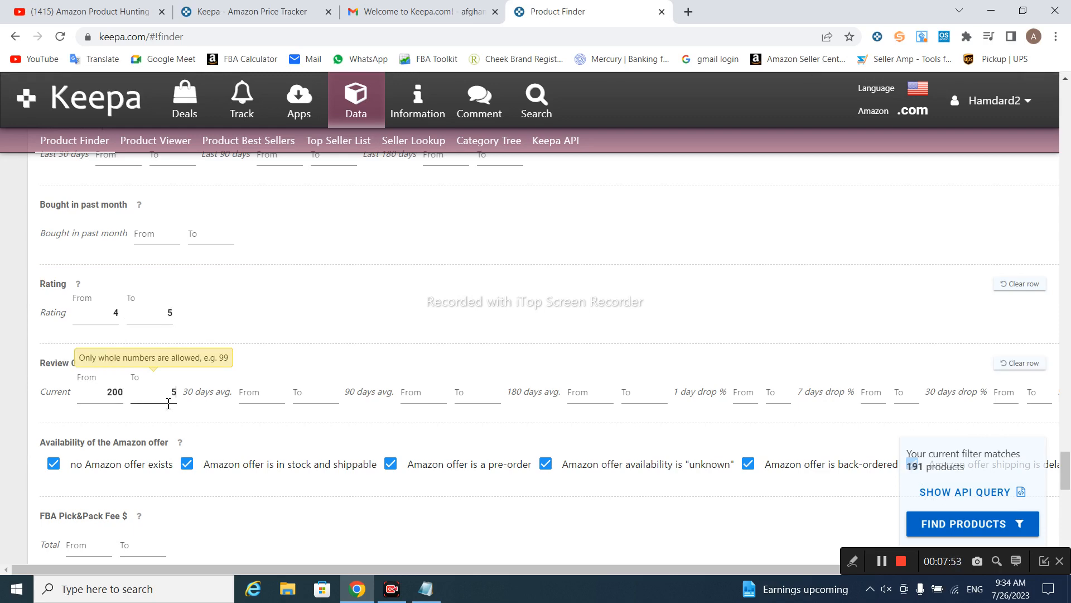
{"action": "type", "text": "000"}
{"action": "left_click", "coordinate": [178, 414]}
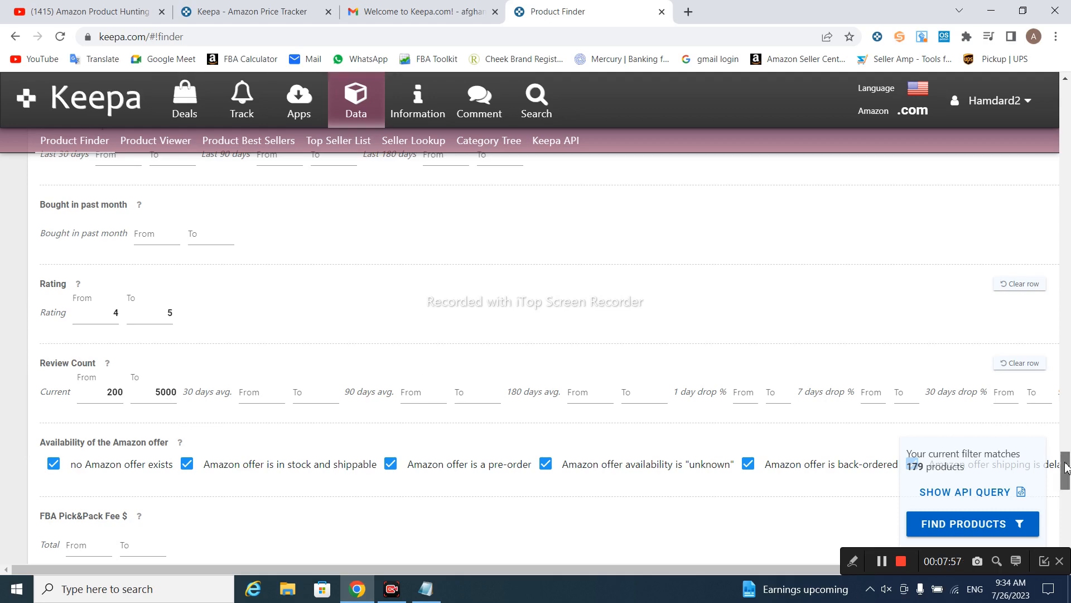
{"action": "left_click_drag", "start_coordinate": [1067, 467], "coordinate": [1069, 501]}
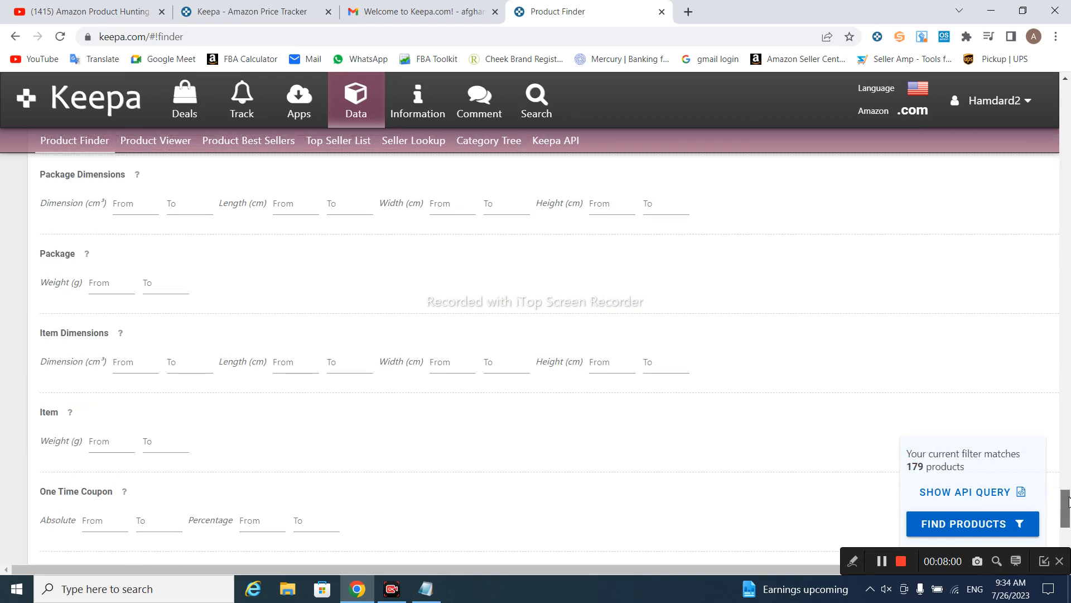
Limit the Item Weight filter to 1–15000 g
{"action": "left_click", "coordinate": [118, 449]}
{"action": "type", "text": "1"}
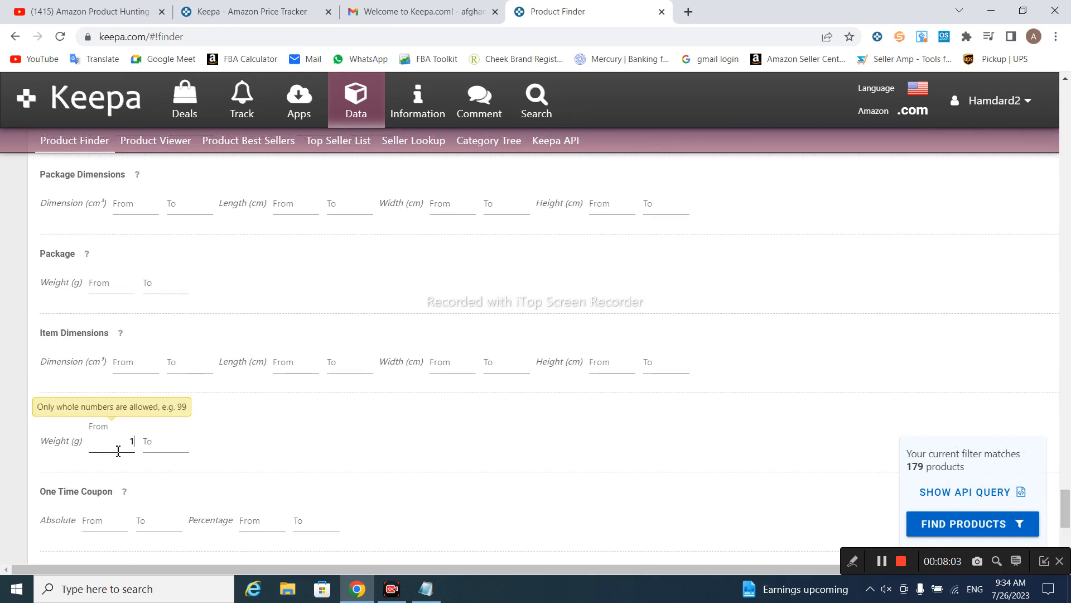
{"action": "left_click", "coordinate": [162, 442]}
{"action": "type", "text": "1"}
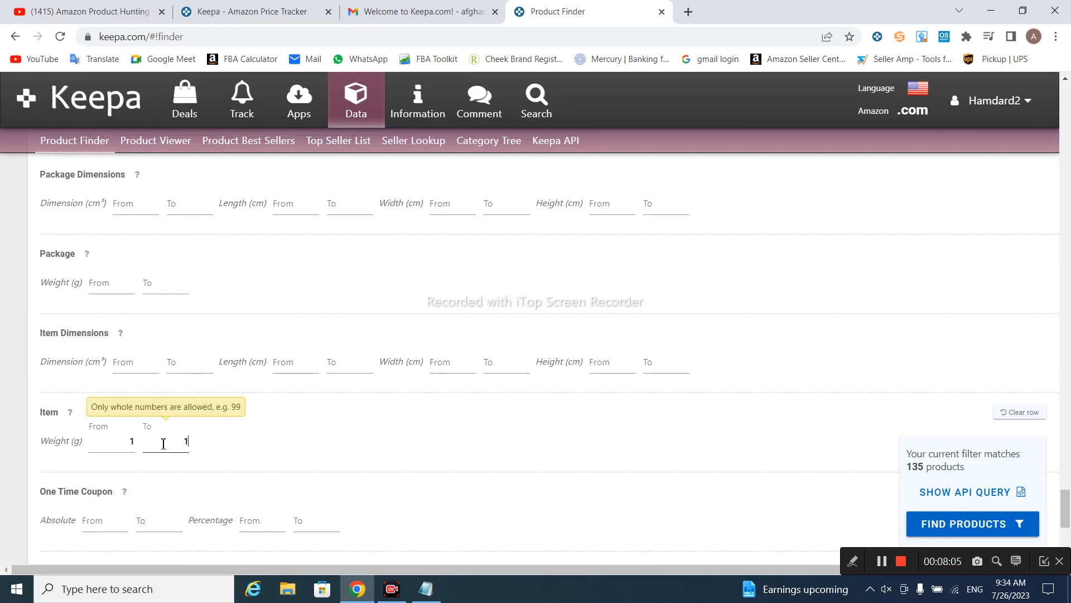
{"action": "type", "text": "5000"}
{"action": "left_click", "coordinate": [170, 462]}
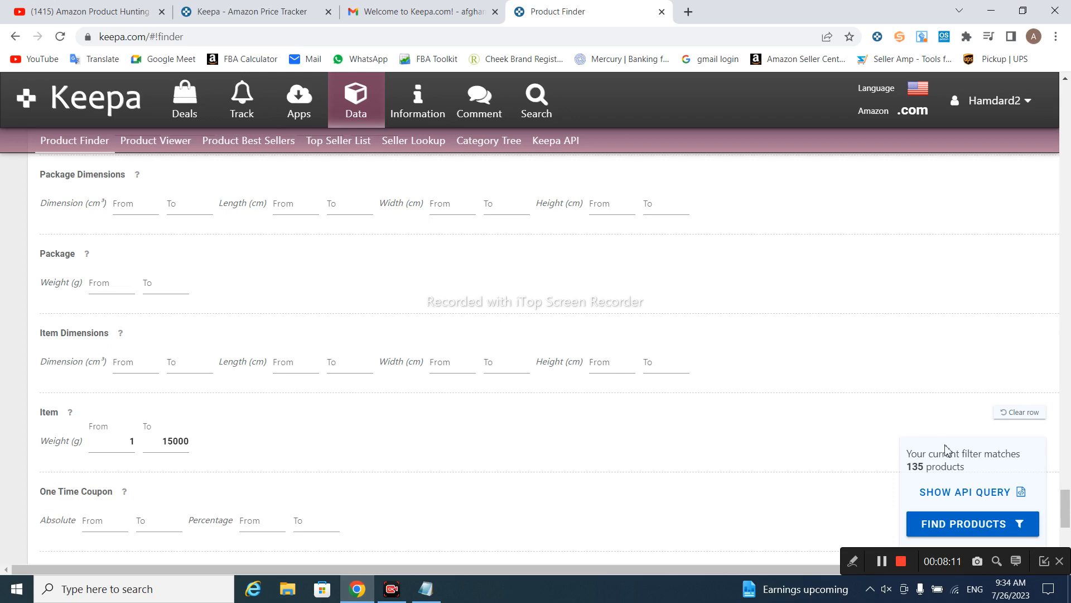
Run the Product Finder search with the current filters, yielding 135 matches
{"action": "left_click_drag", "start_coordinate": [1068, 498], "coordinate": [1068, 509]}
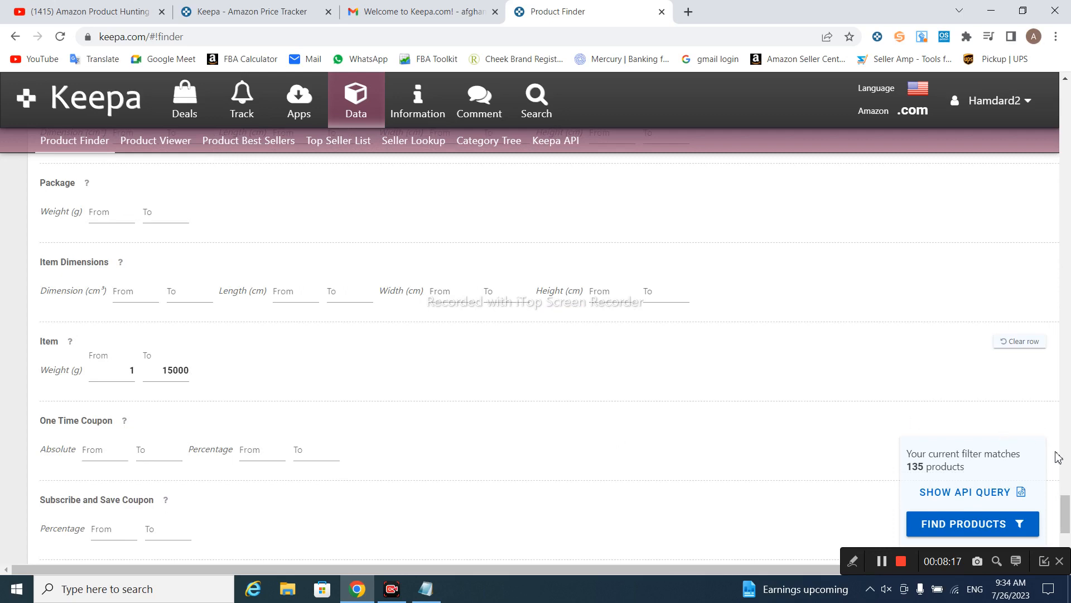
{"action": "left_click_drag", "start_coordinate": [1067, 507], "coordinate": [1037, 446]}
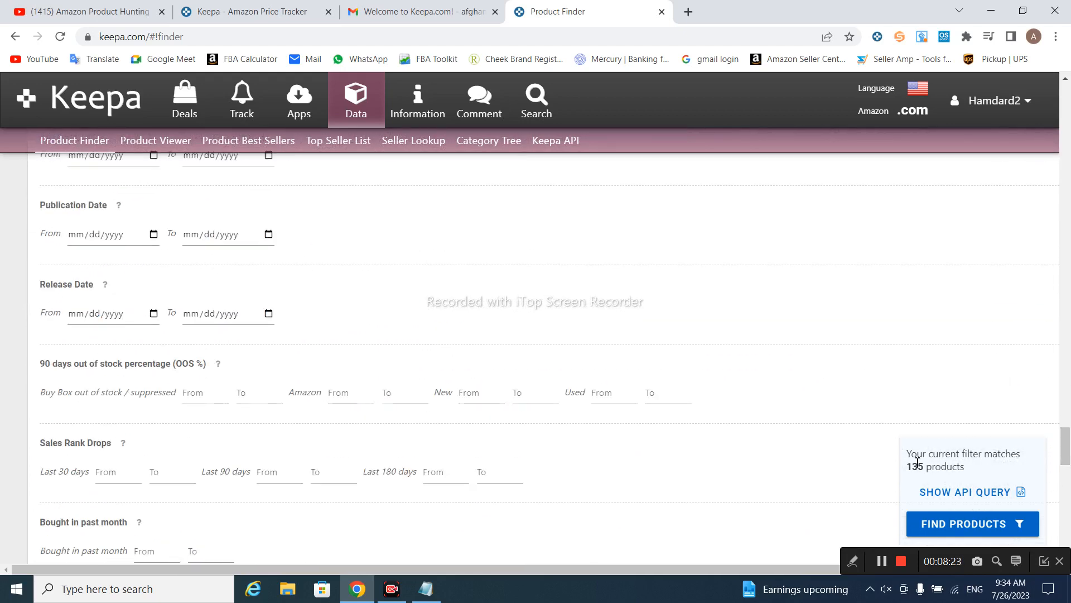
{"action": "left_click", "coordinate": [956, 526]}
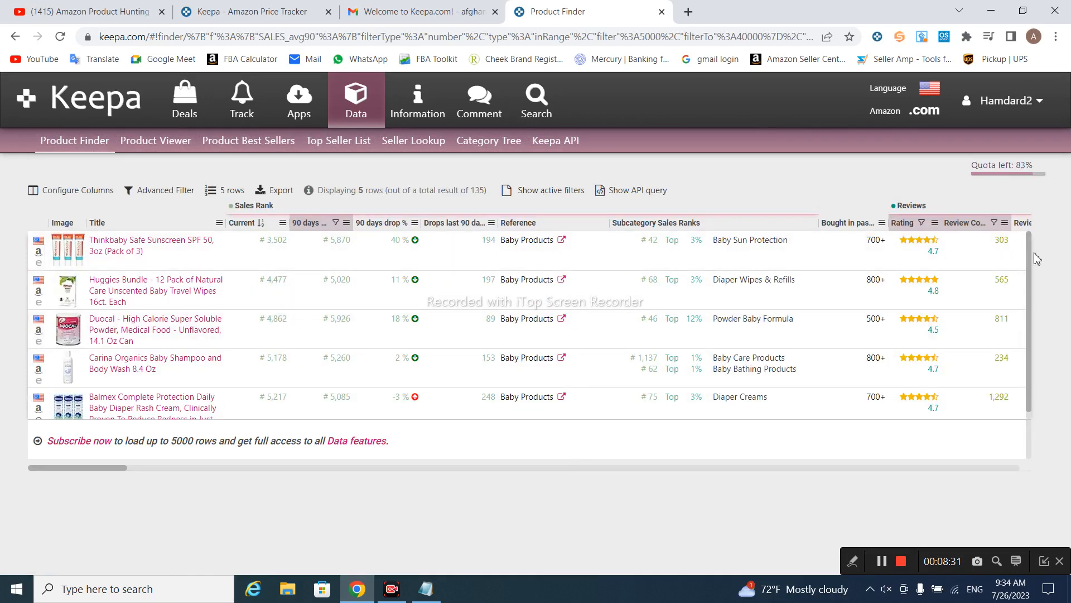
Review the 5 of 135 Baby Products results, then open the Thinkbaby Safe Sunscreen SPF 50 listing on Amazon
{"action": "left_click_drag", "start_coordinate": [1029, 257], "coordinate": [1027, 226]}
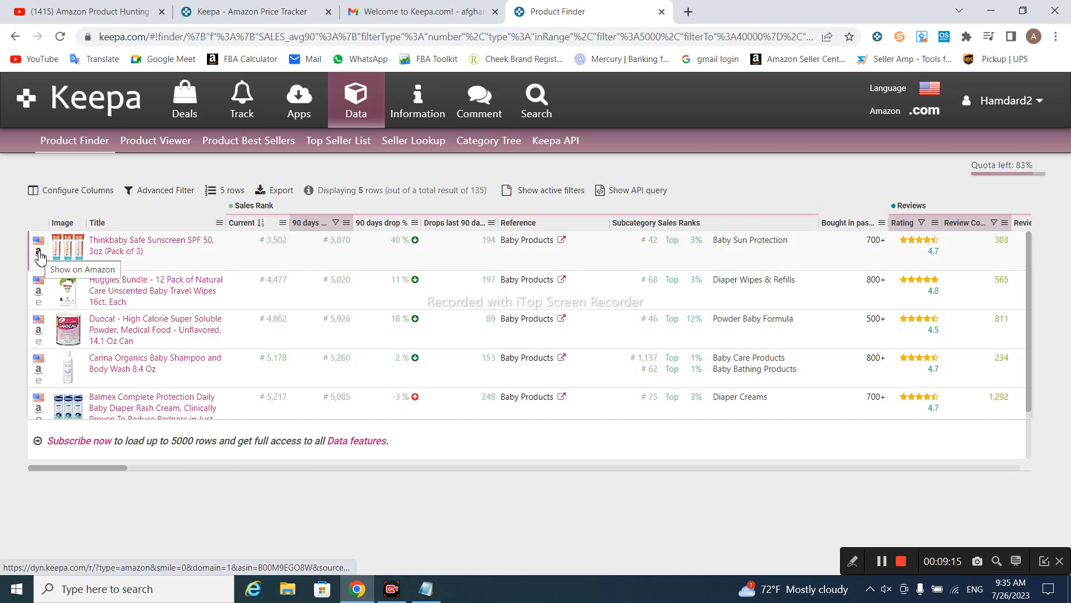
{"action": "left_click", "coordinate": [921, 126]}
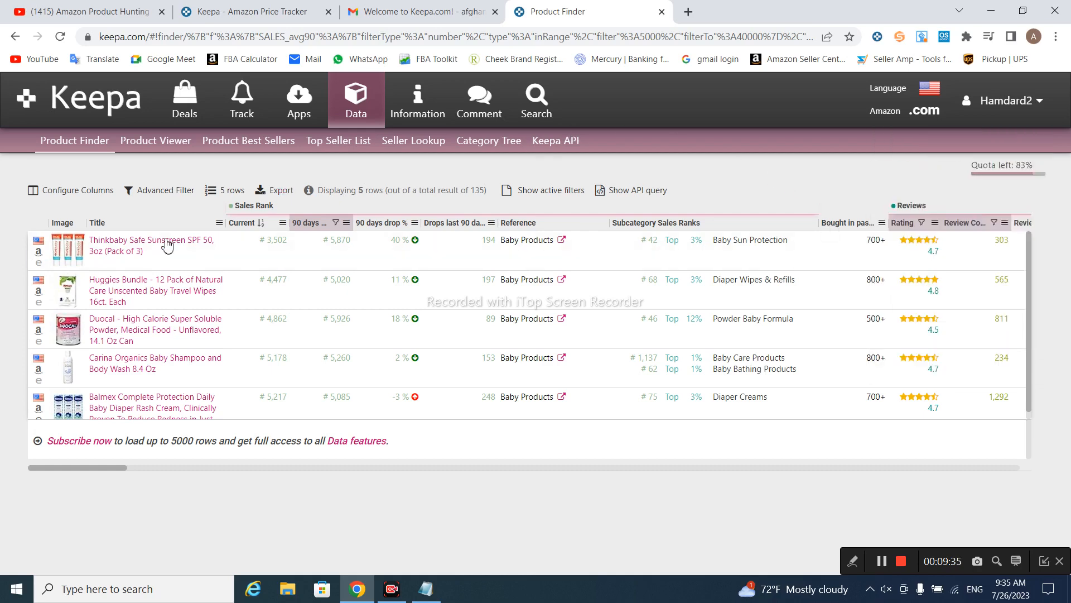
{"action": "left_click", "coordinate": [39, 255]}
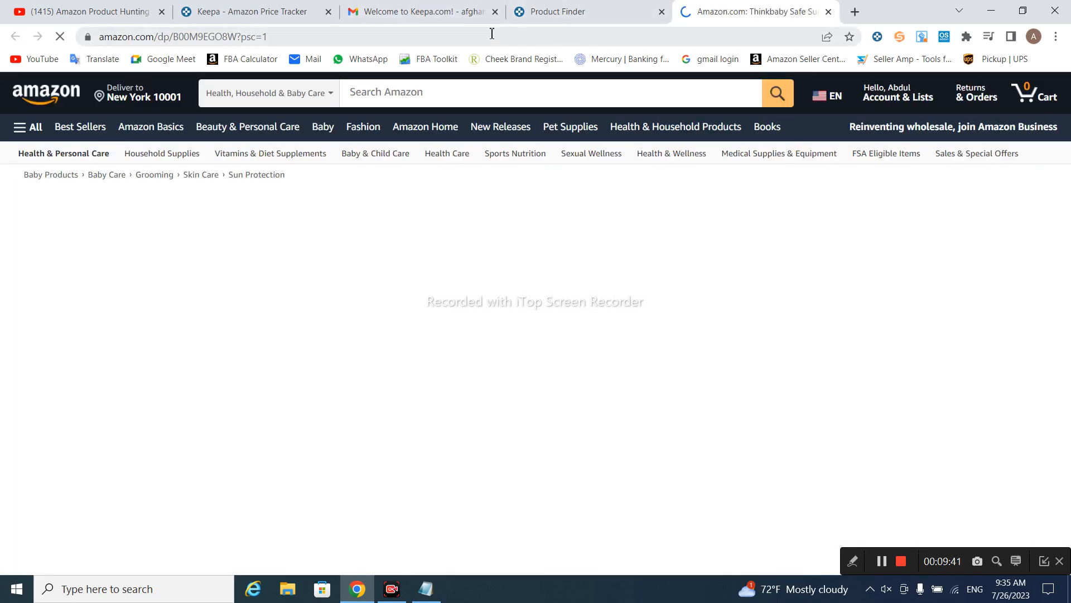
View the Thinkbaby sunscreen's price history and Data details ($25.74 Buy Box), then bring Notepad forward
{"action": "left_click", "coordinate": [601, 7]}
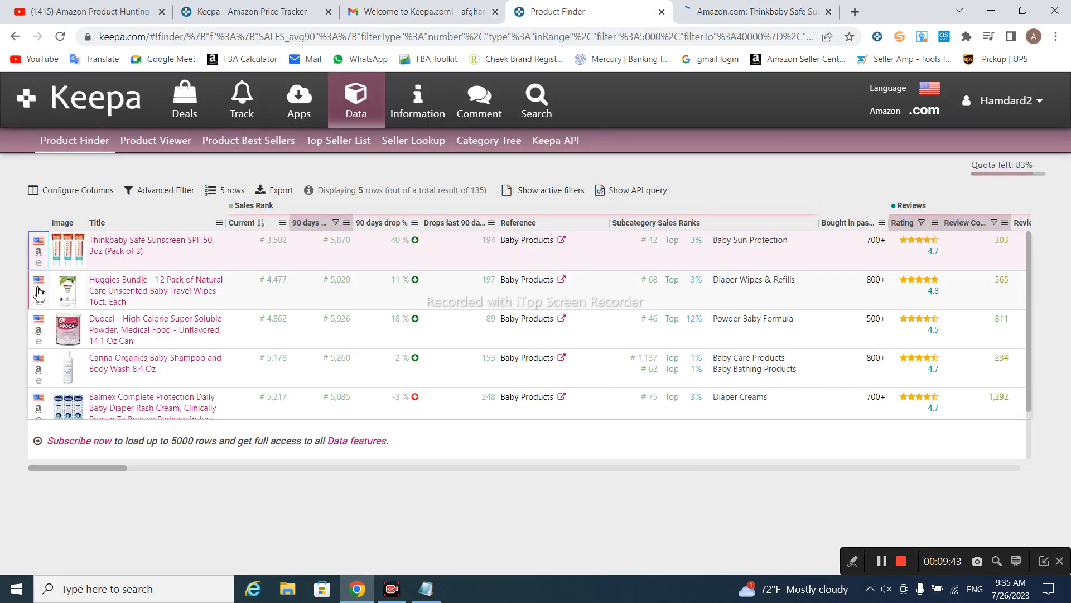
{"action": "left_click", "coordinate": [129, 252]}
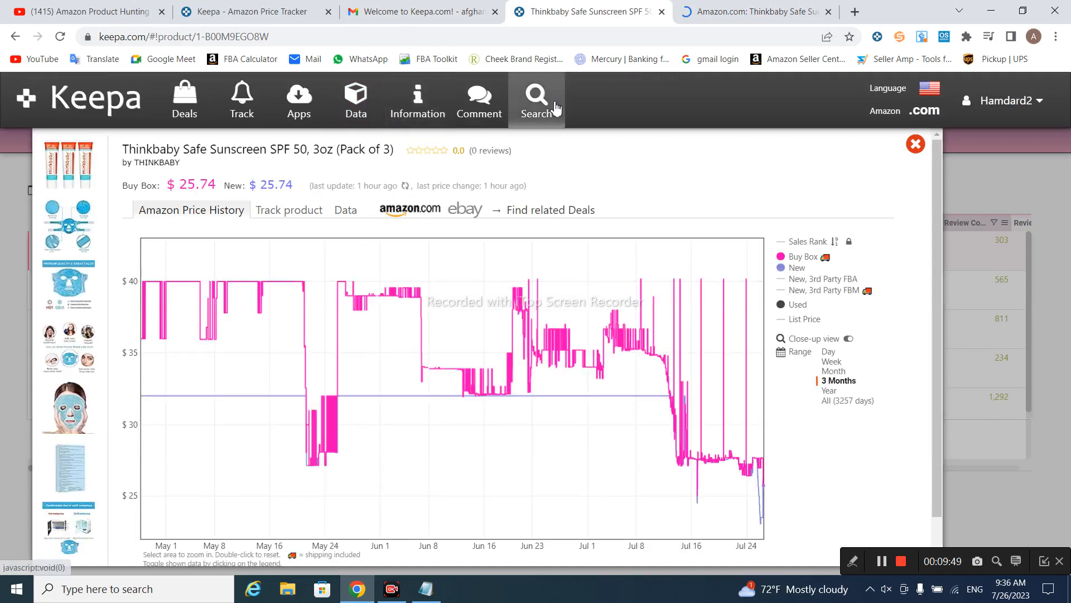
{"action": "left_click", "coordinate": [345, 219]}
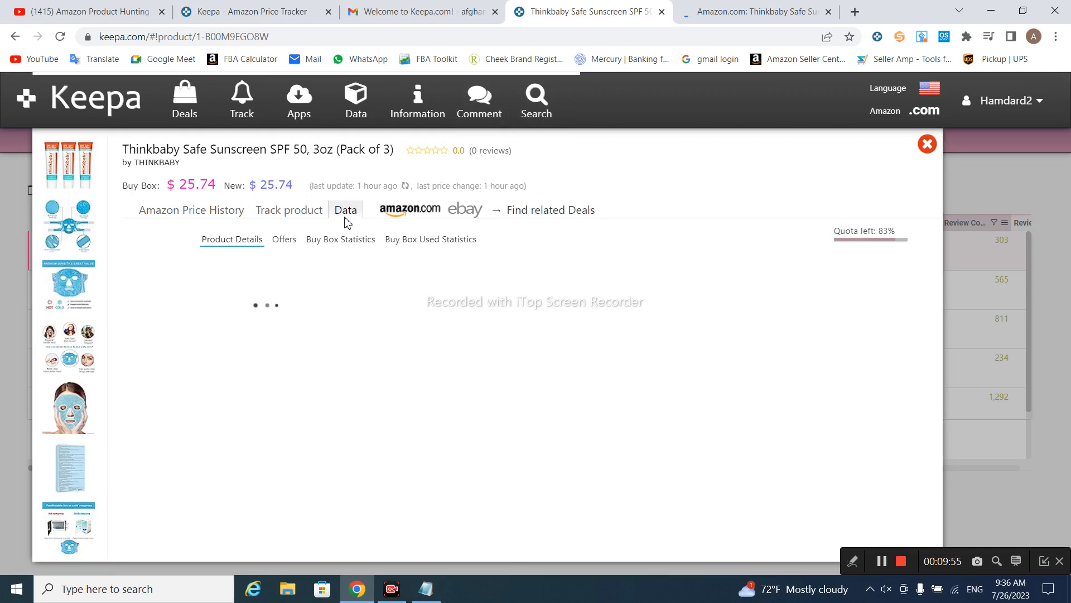
{"action": "left_click", "coordinate": [426, 588]}
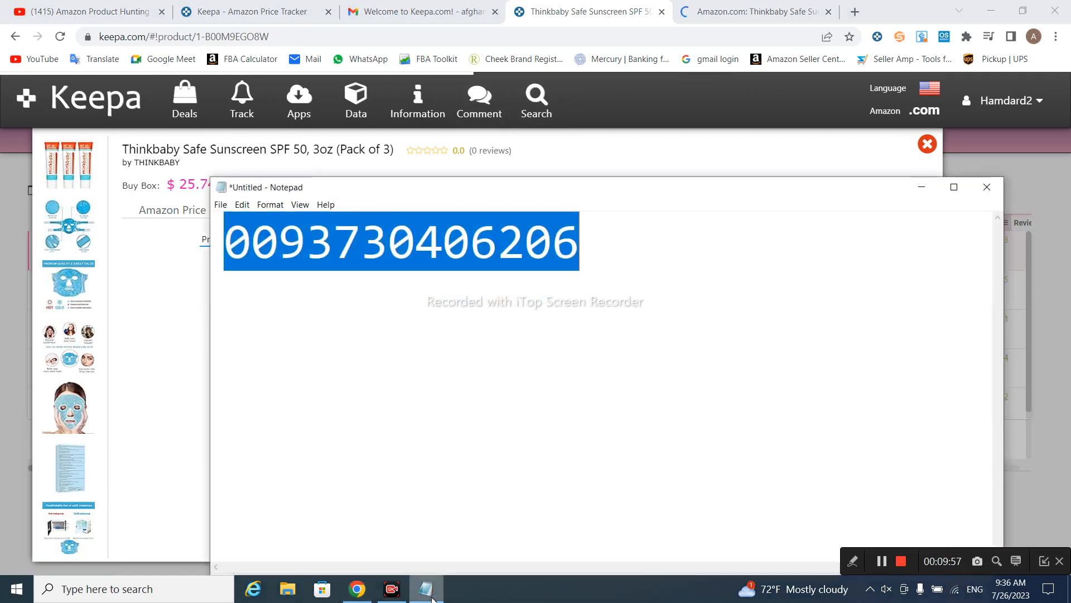